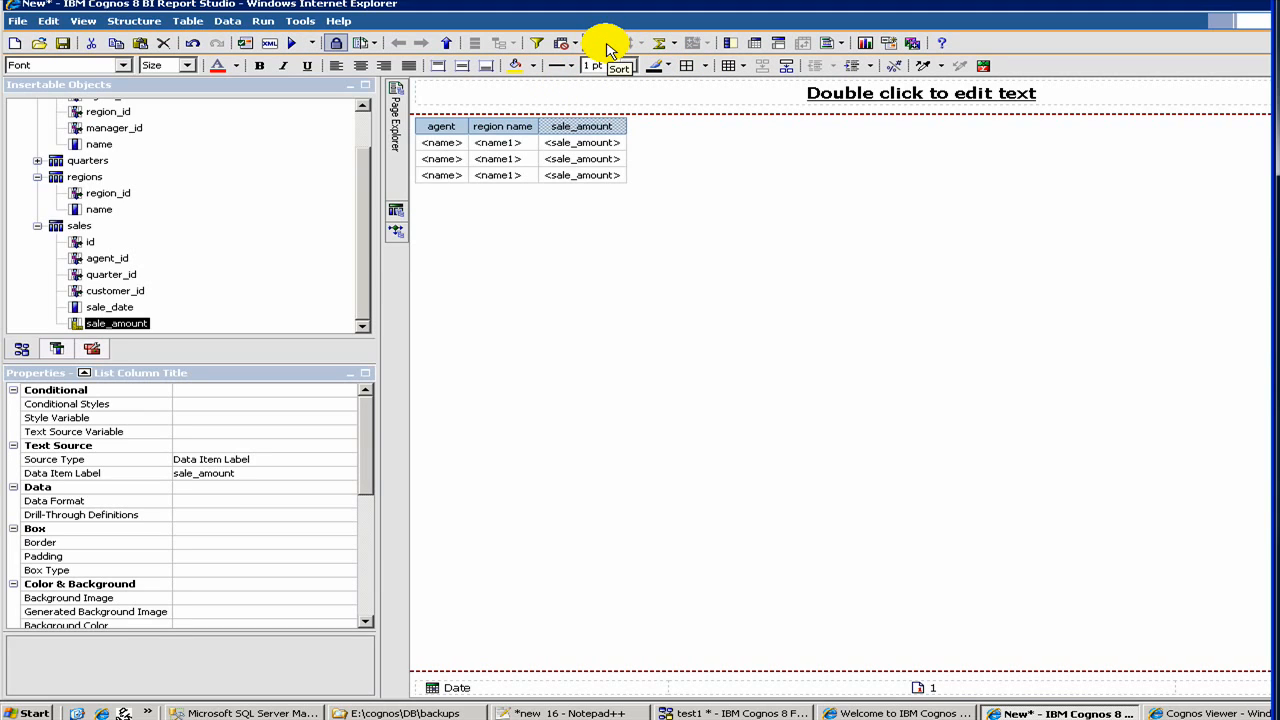
- Sort the list by the sale_amount column in descending order, and switch that sort to ascending
left_click(607, 44)
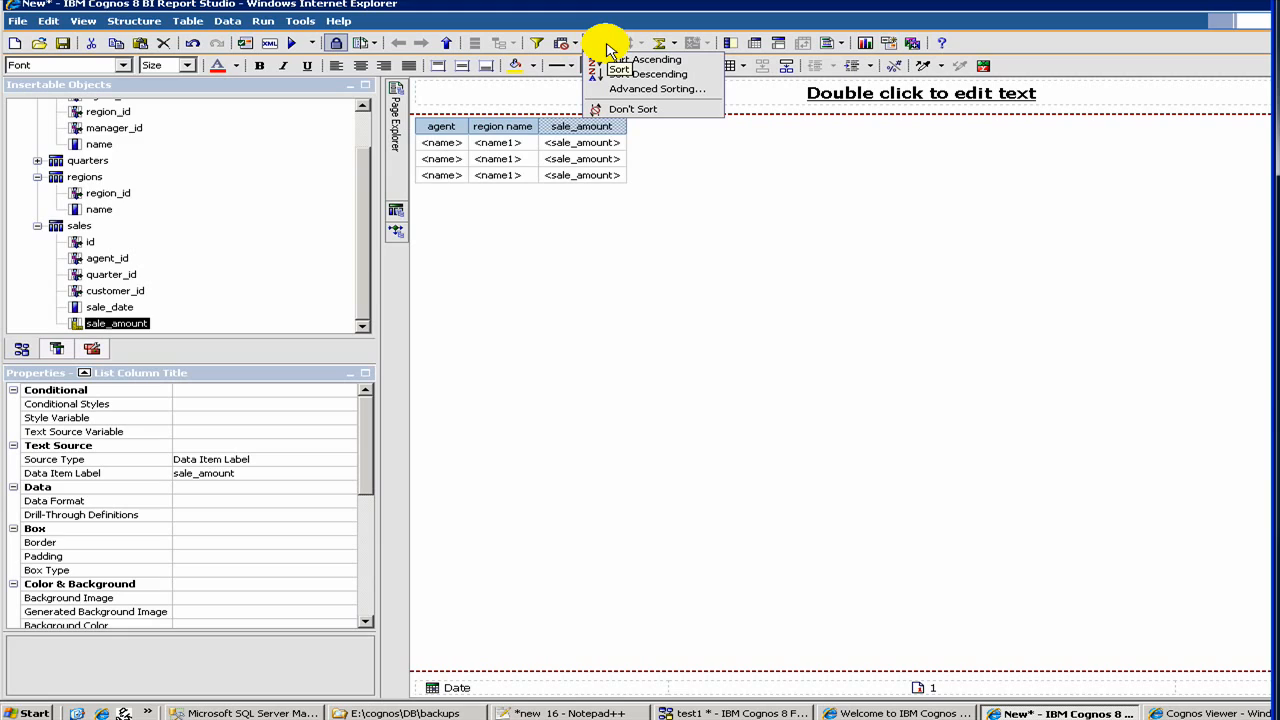
left_click(648, 76)
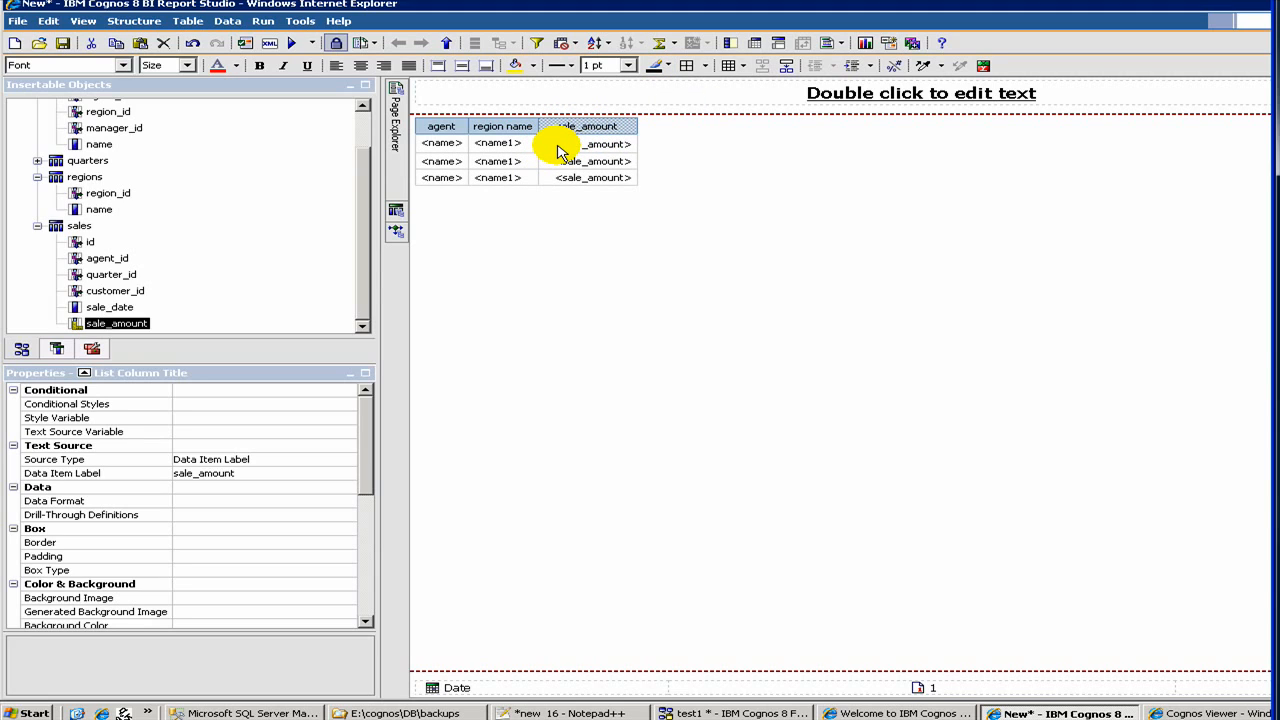
left_click(606, 45)
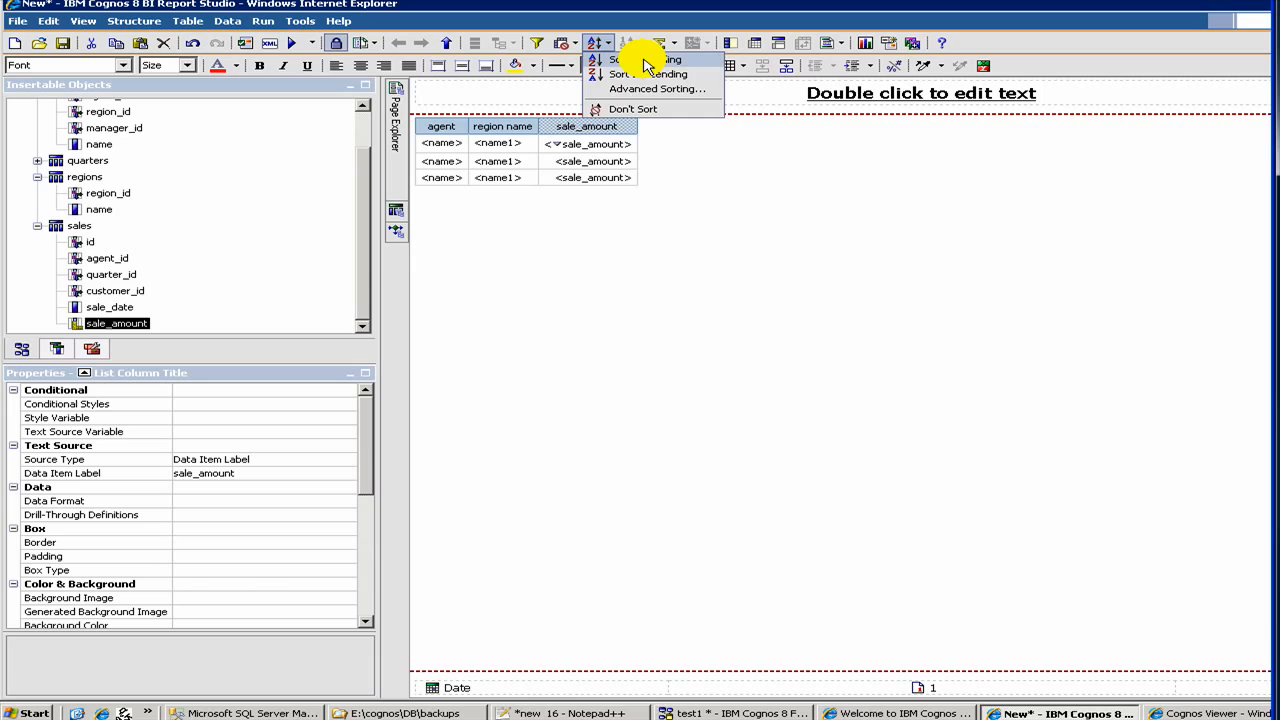
left_click(644, 61)
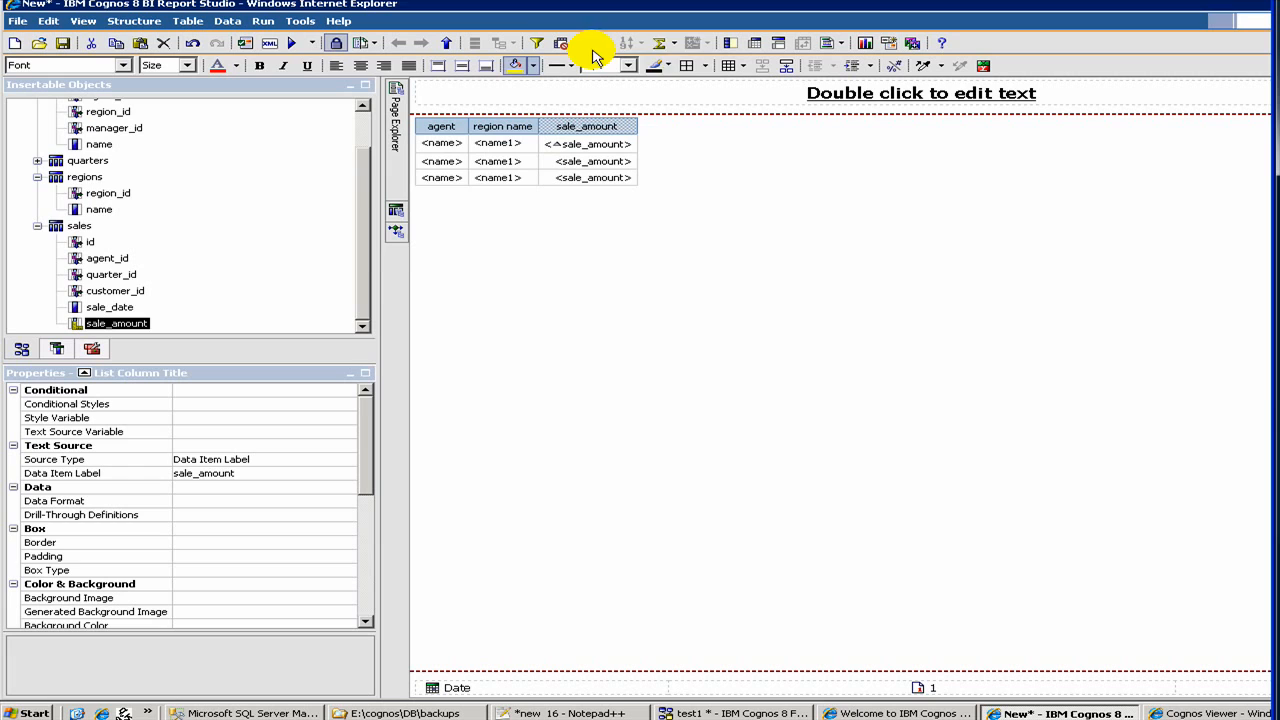
left_click(572, 194)
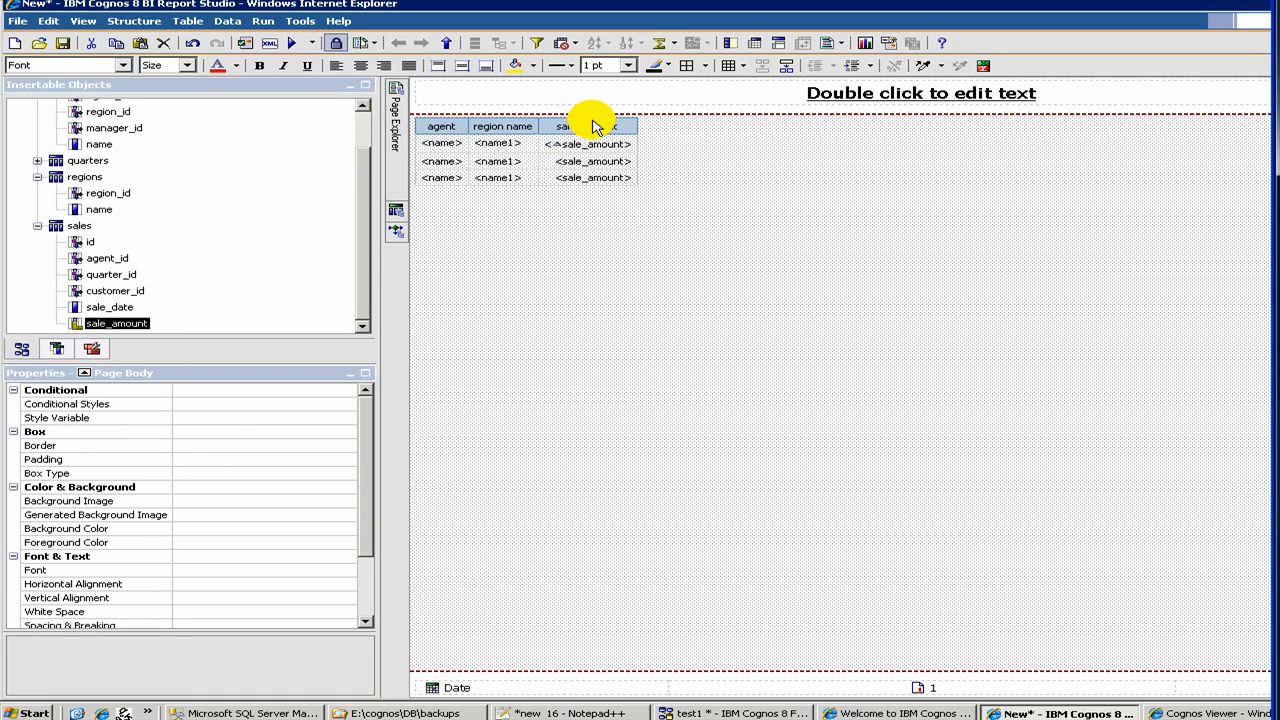
- Replace the placeholder text in the page header with the title "Test Report"
left_click(843, 103)
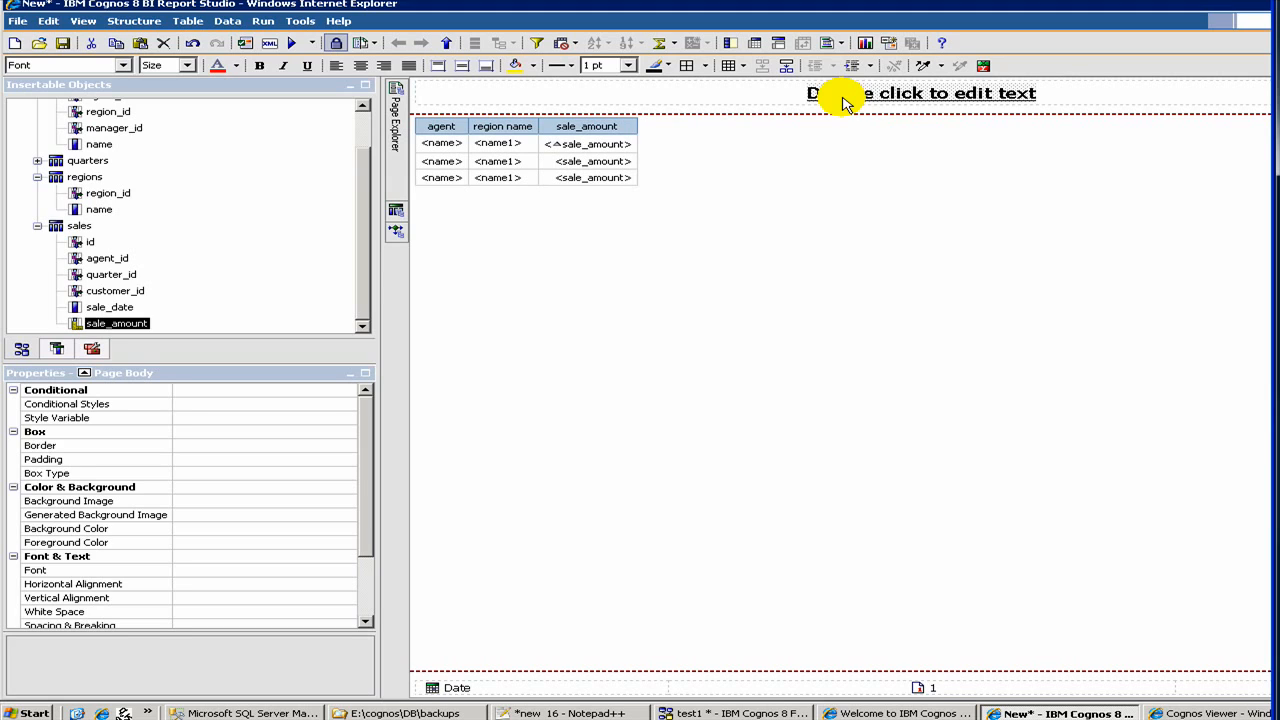
double_click(843, 103)
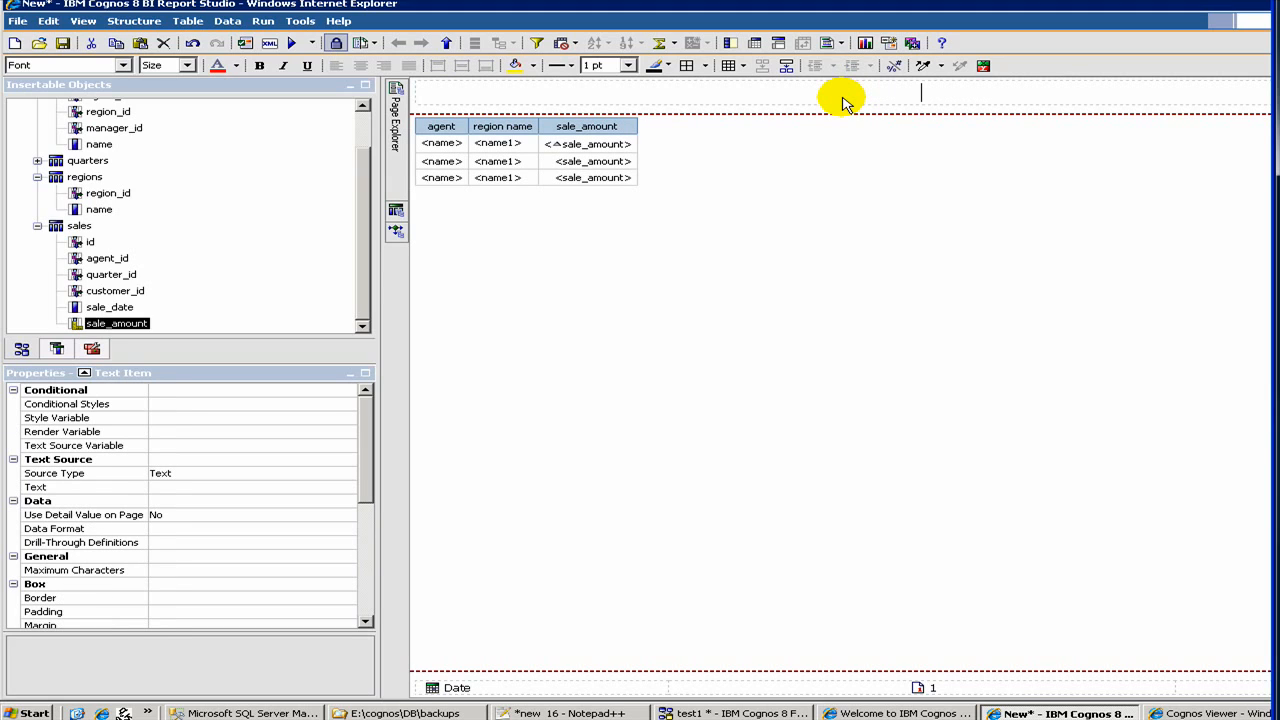
type("Test Report")
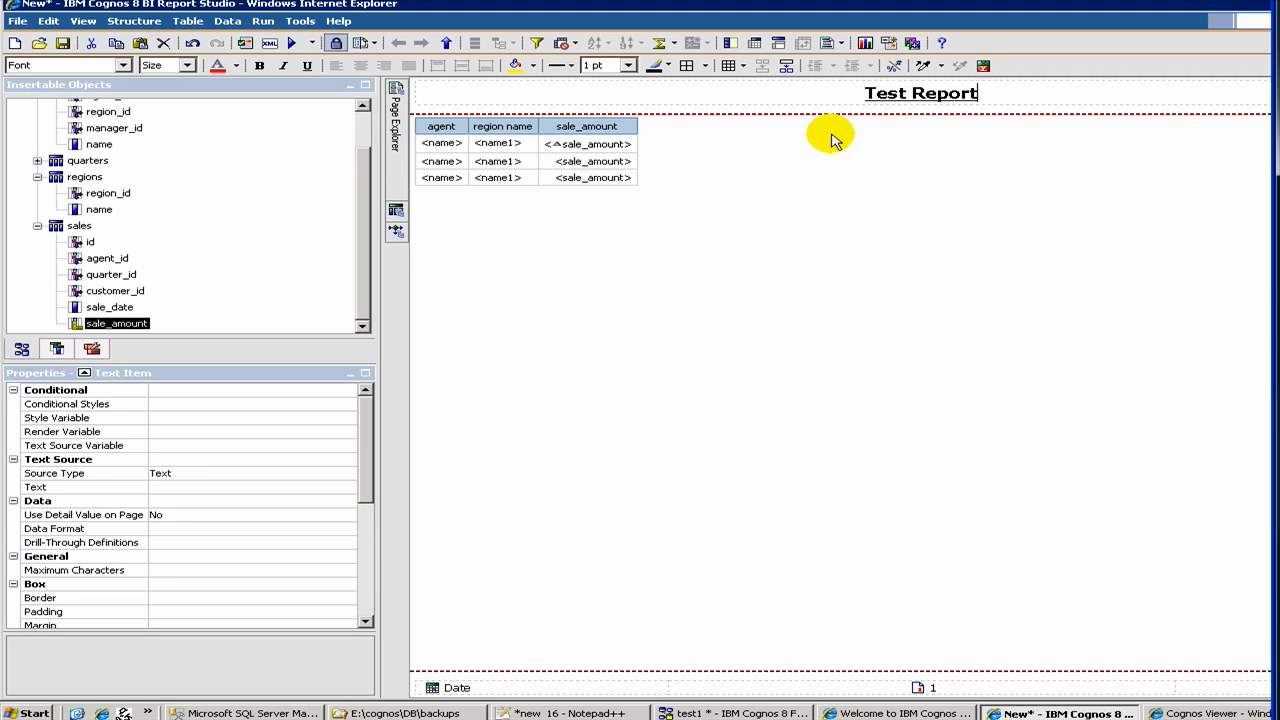
left_click(832, 140)
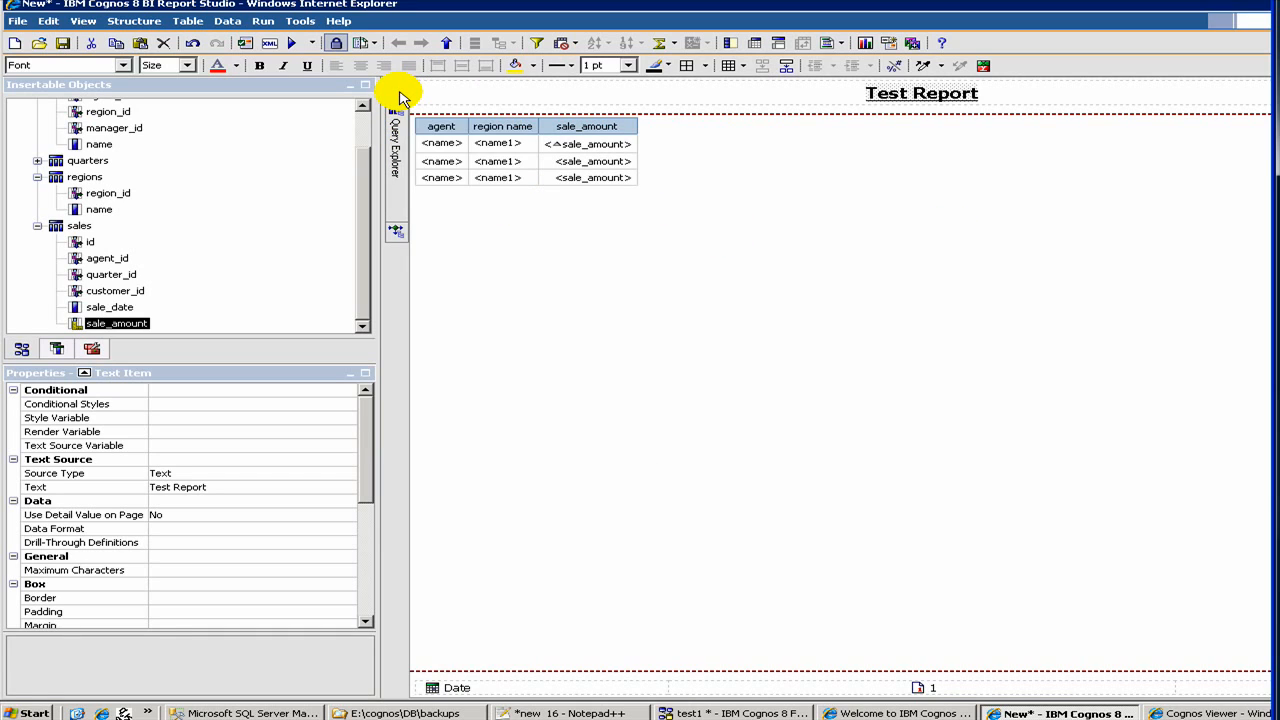
- View Page1 among the report pages and open the Prompt Pages folder
mouse_move(399, 97)
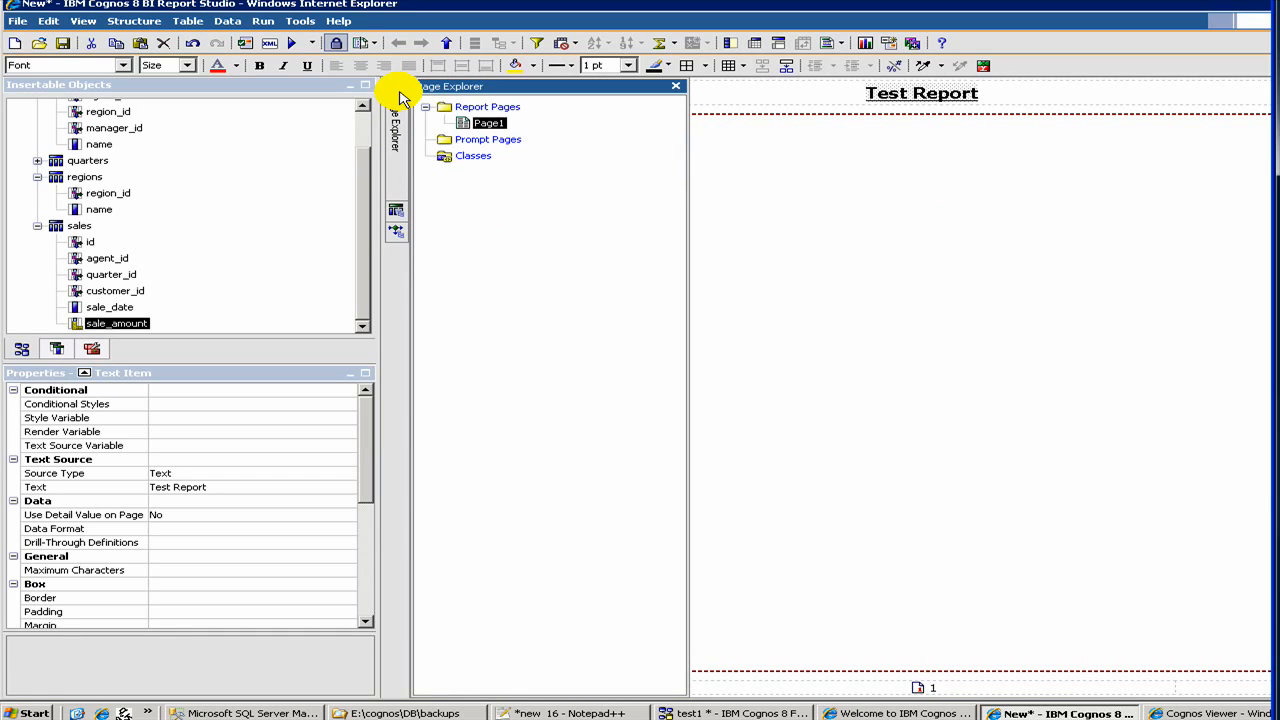
left_click(490, 125)
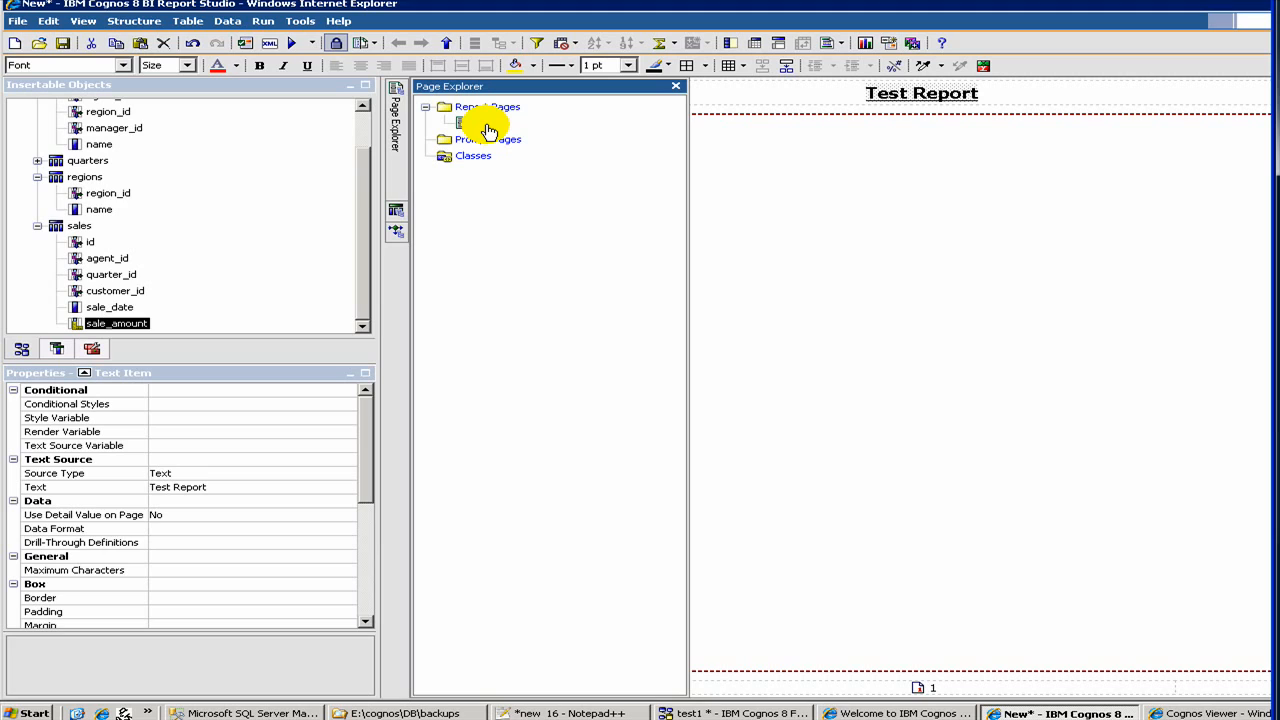
left_click(487, 128)
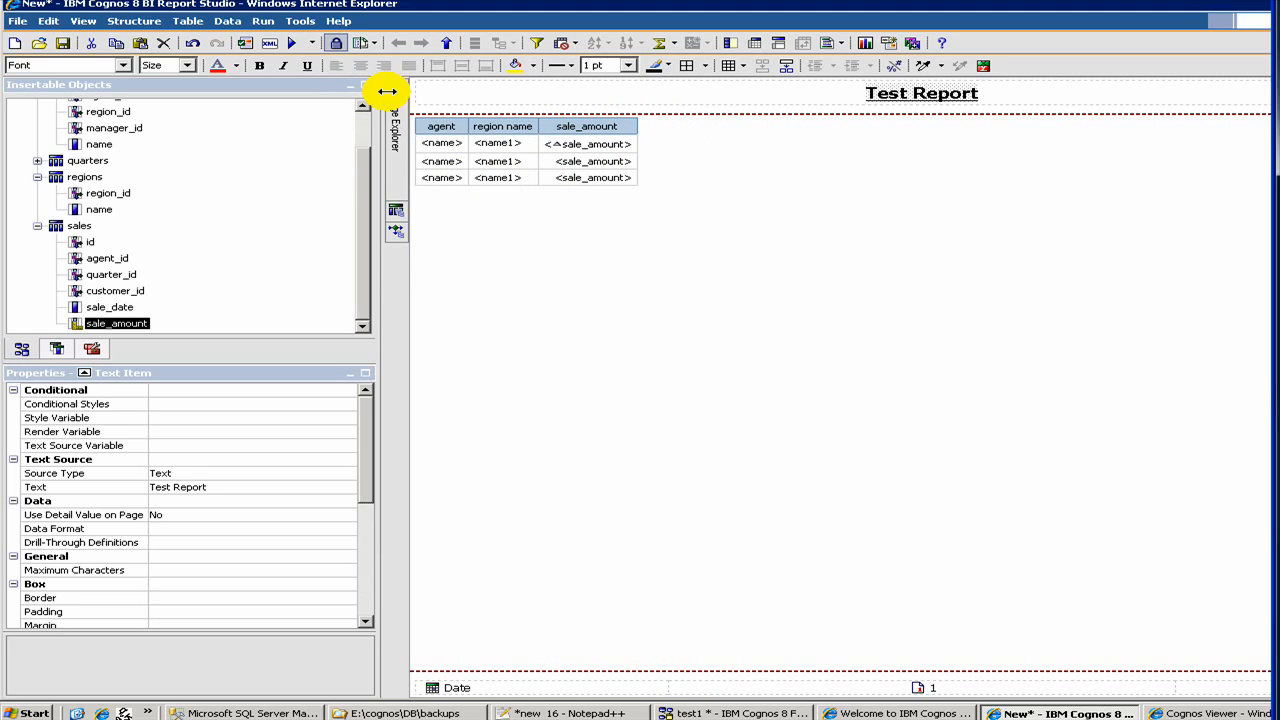
mouse_move(395, 98)
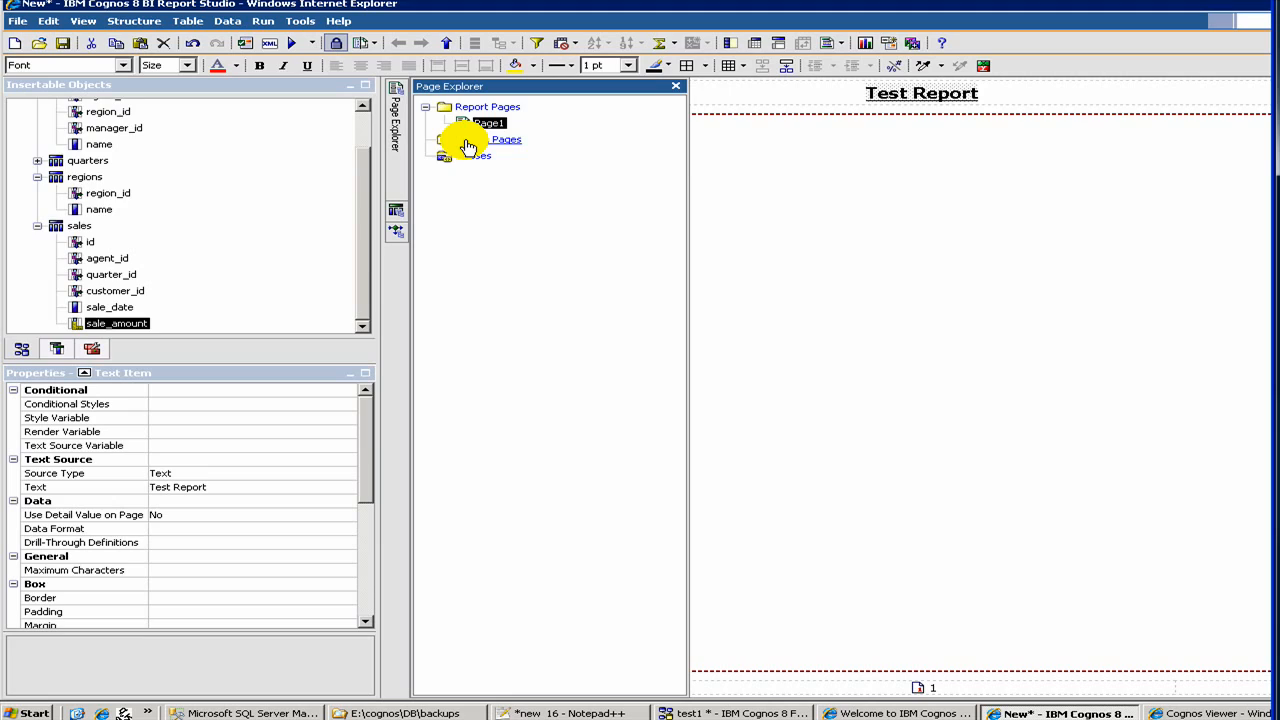
left_click(468, 143)
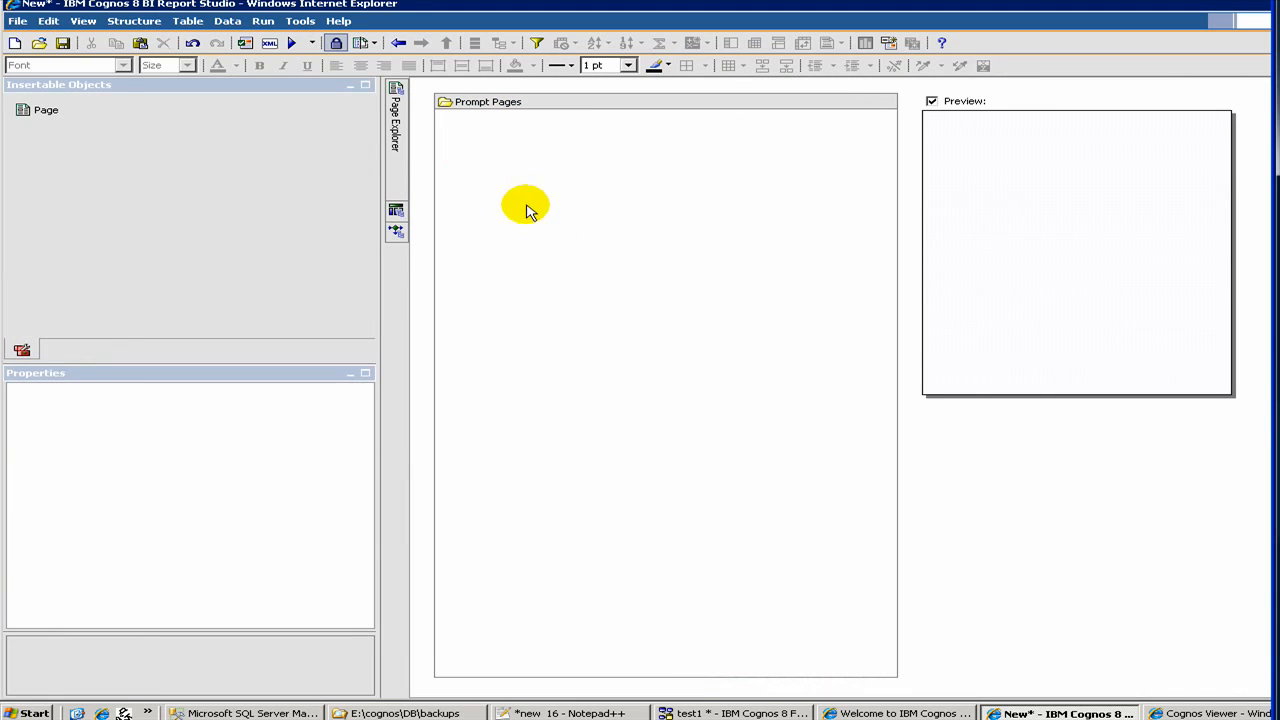
- Open Query1 and examine its data items
mouse_move(403, 133)
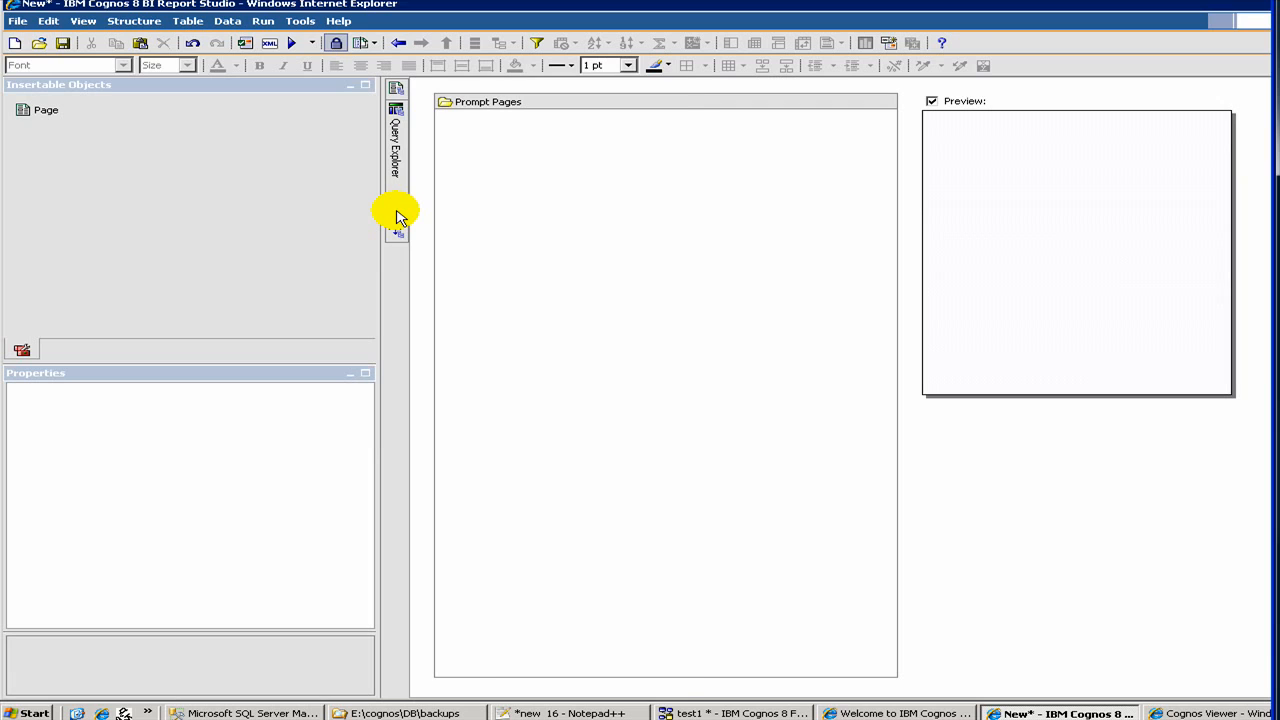
mouse_move(399, 215)
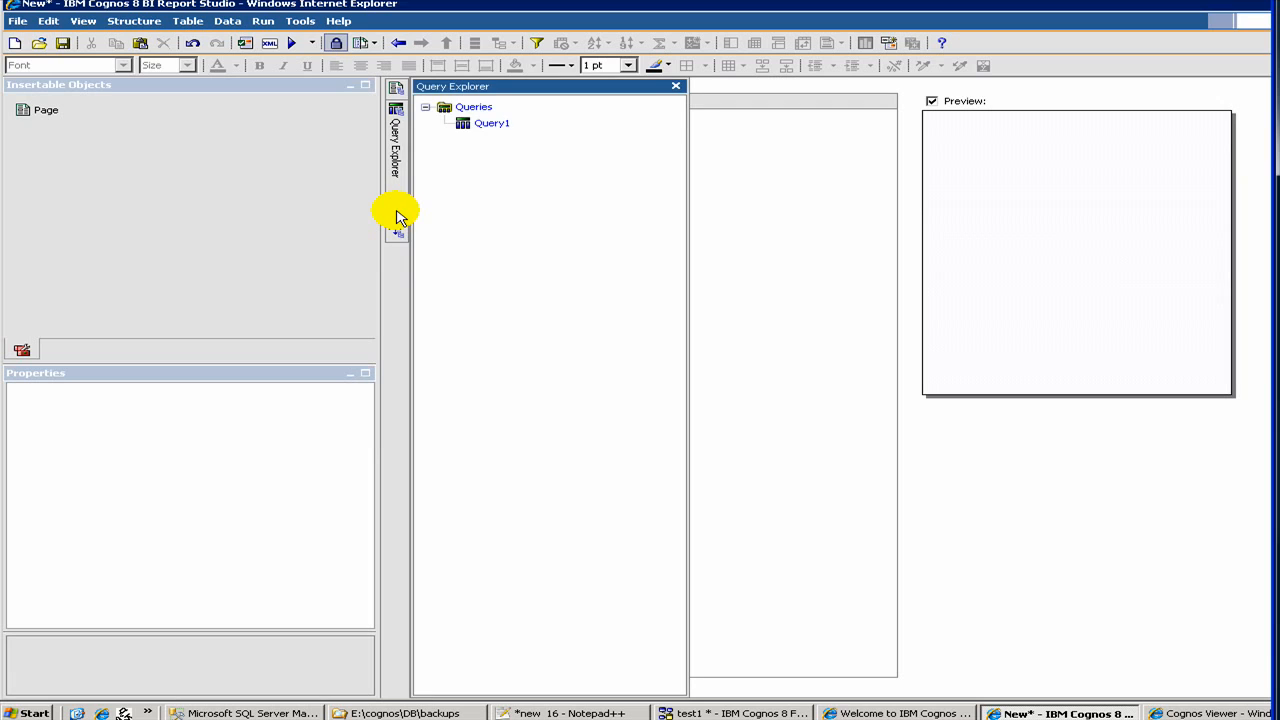
left_click(496, 127)
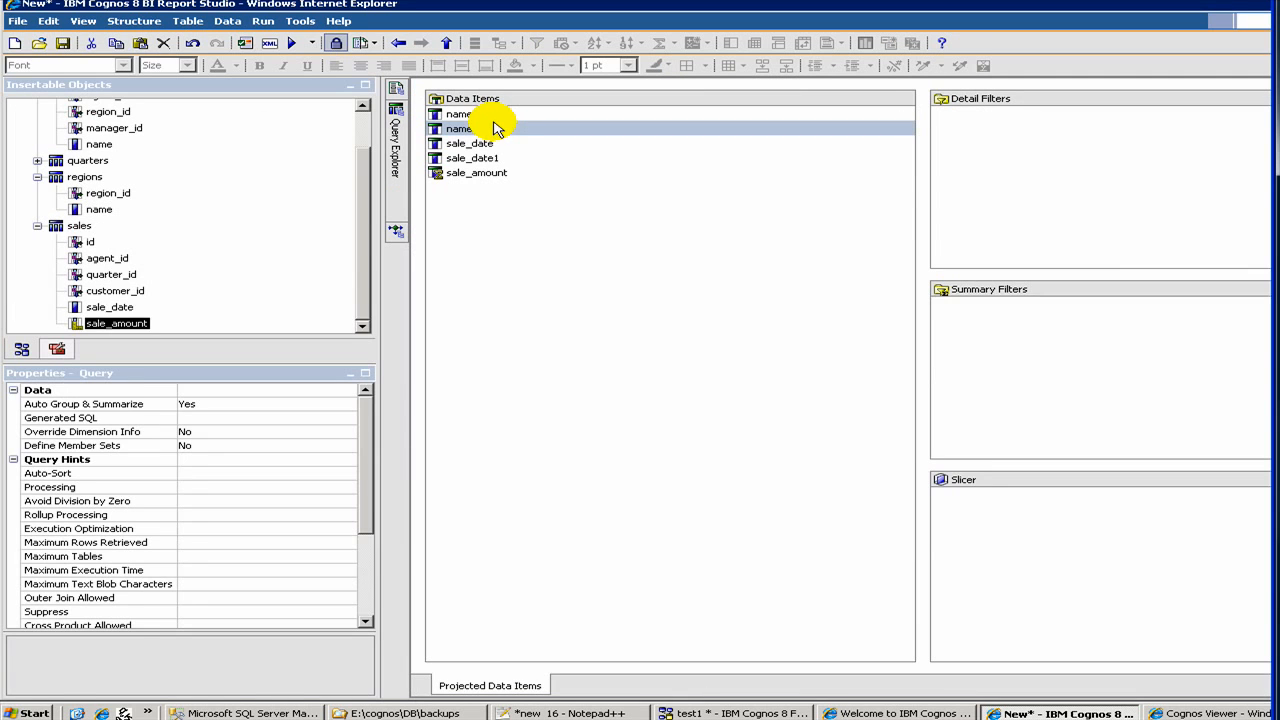
left_click(456, 174)
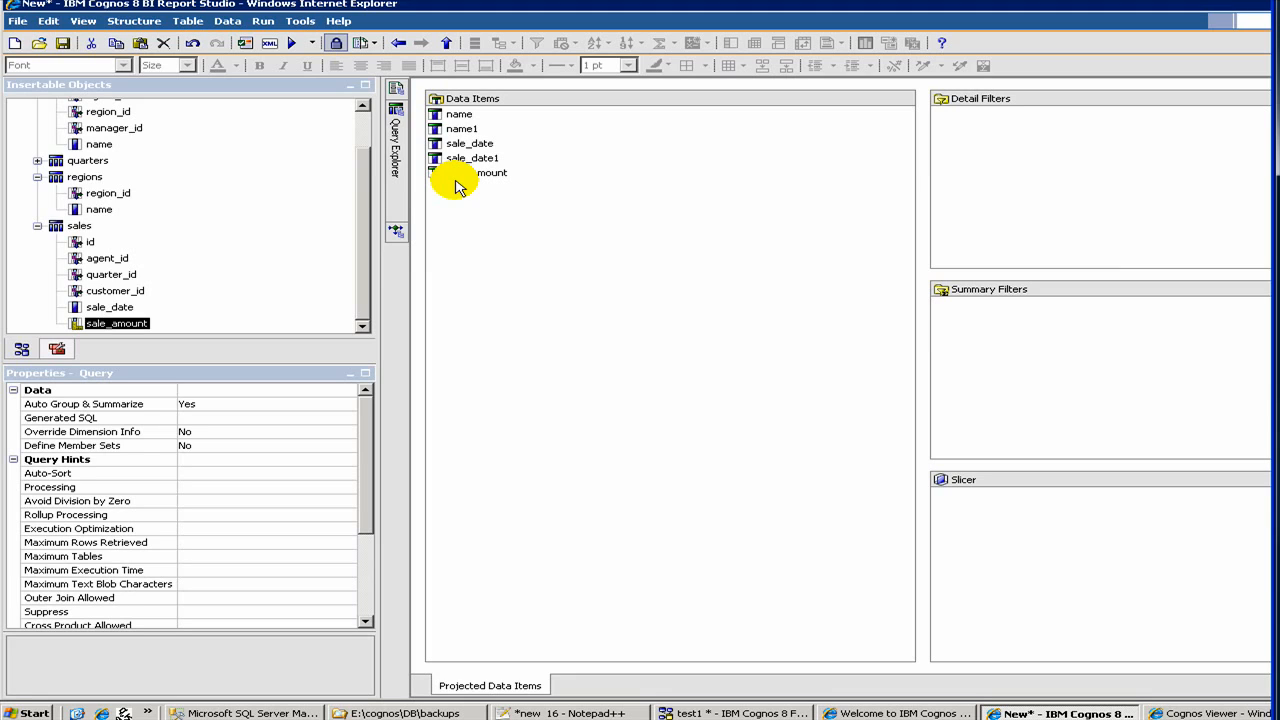
left_click(458, 173)
left_click(456, 129)
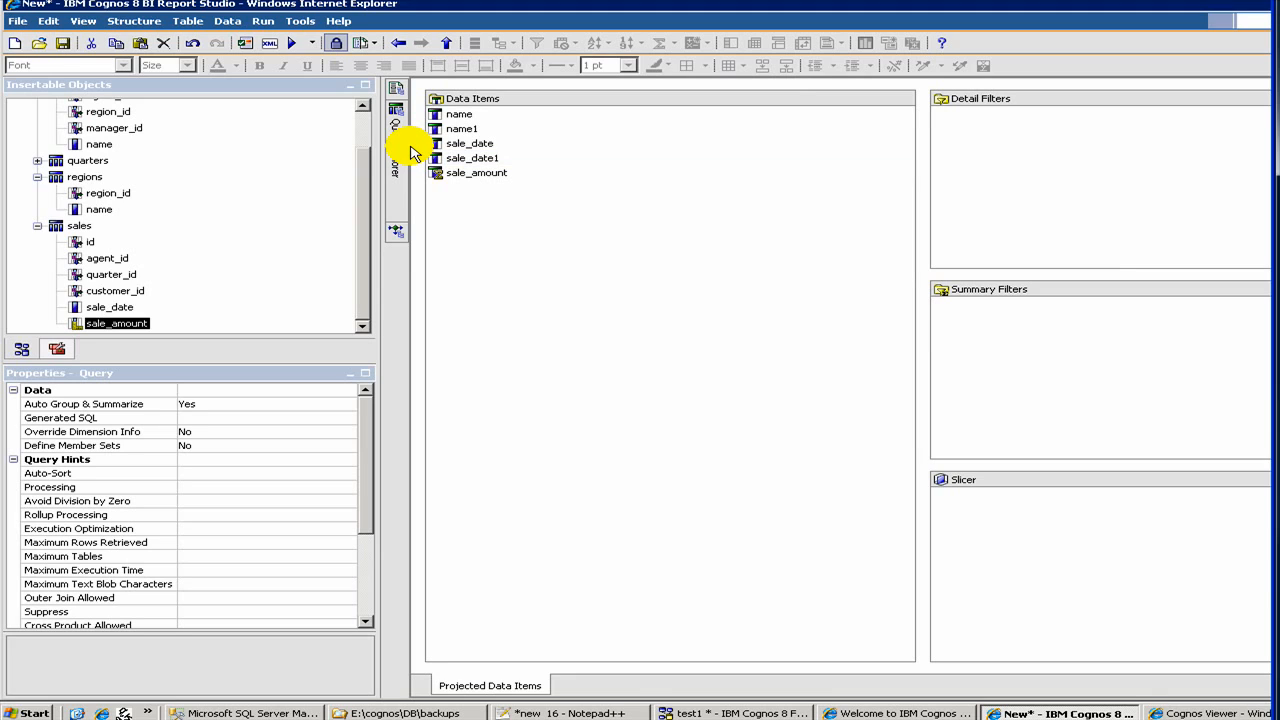
- Return to Page1 and add a Total summary for the sale_amount column of the list
mouse_move(392, 236)
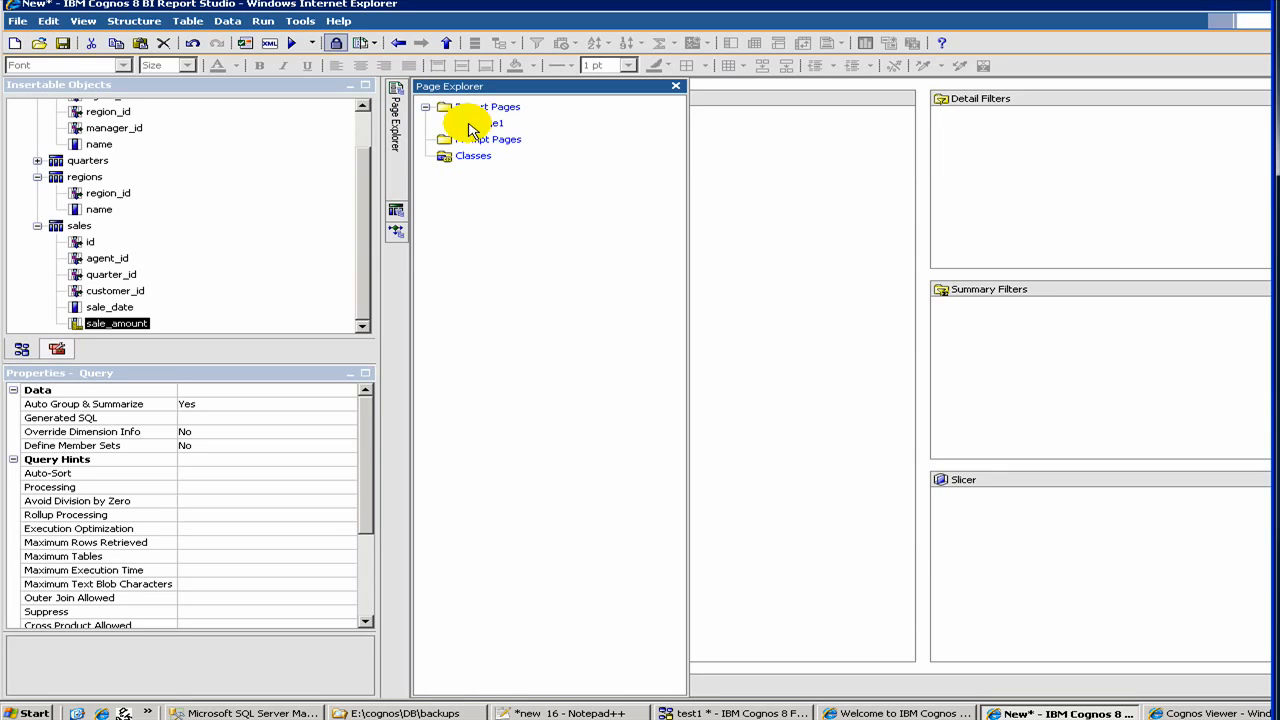
left_click(487, 124)
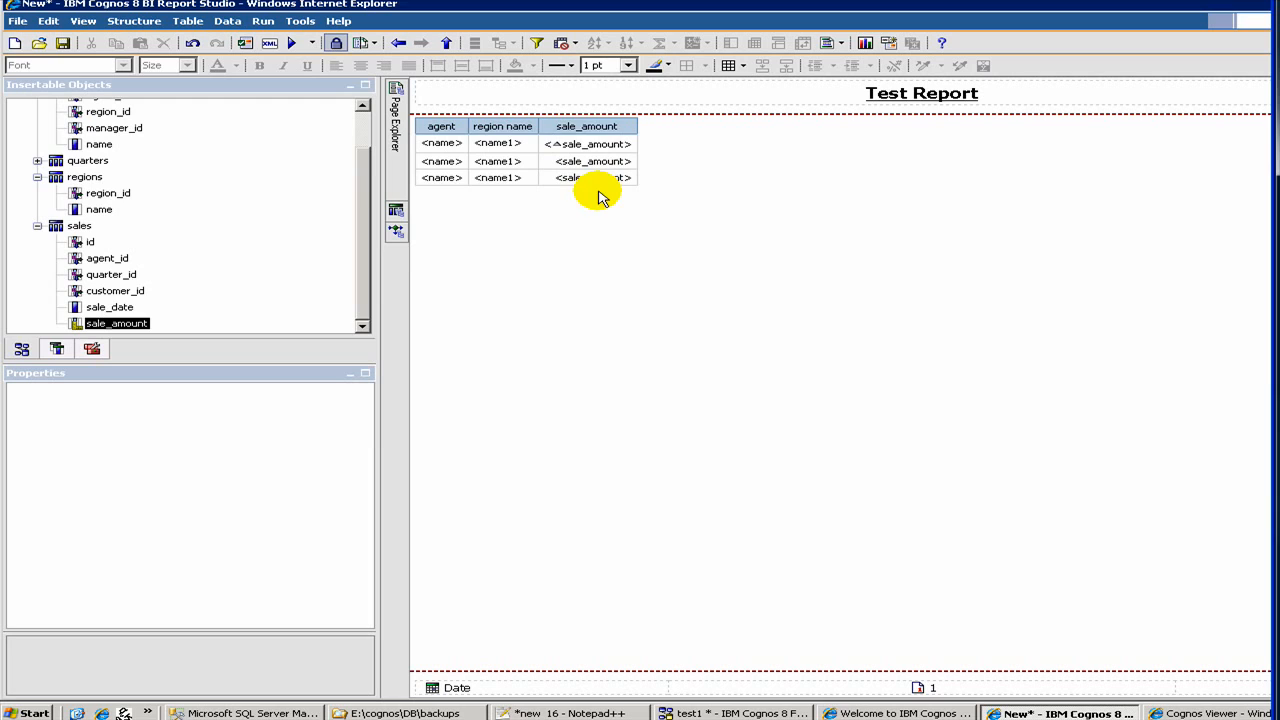
left_click(586, 126)
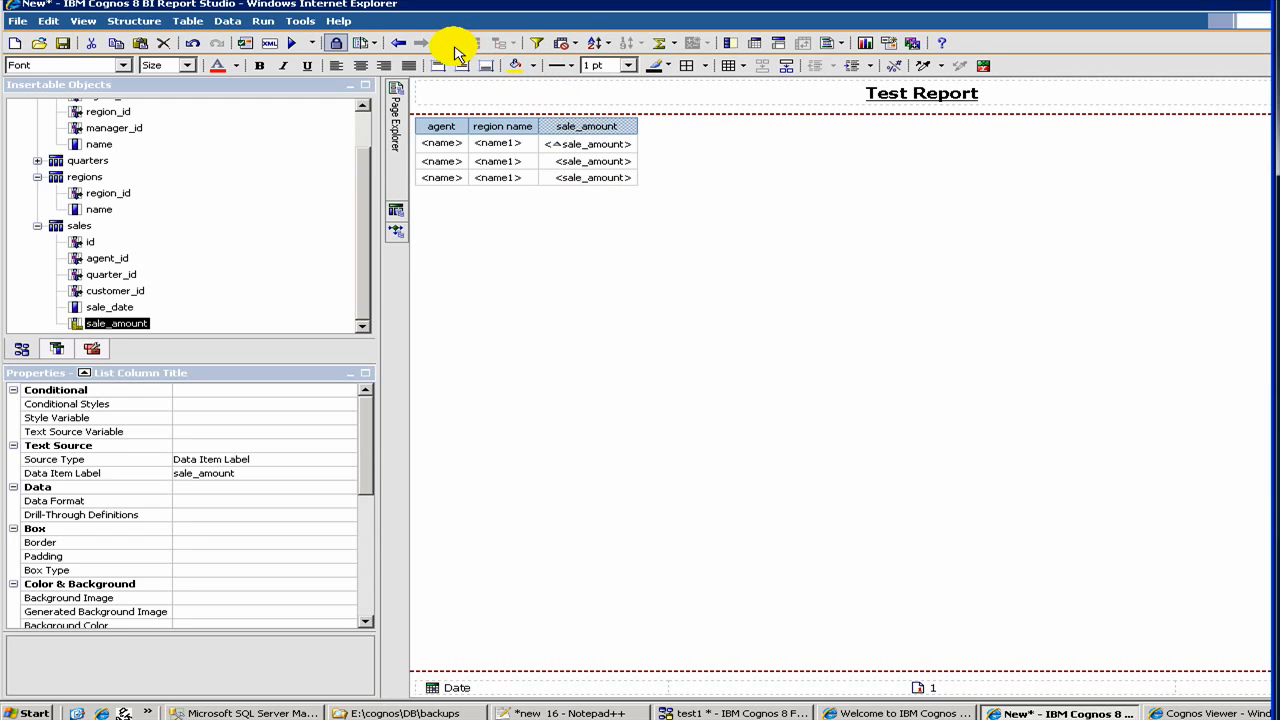
left_click(670, 43)
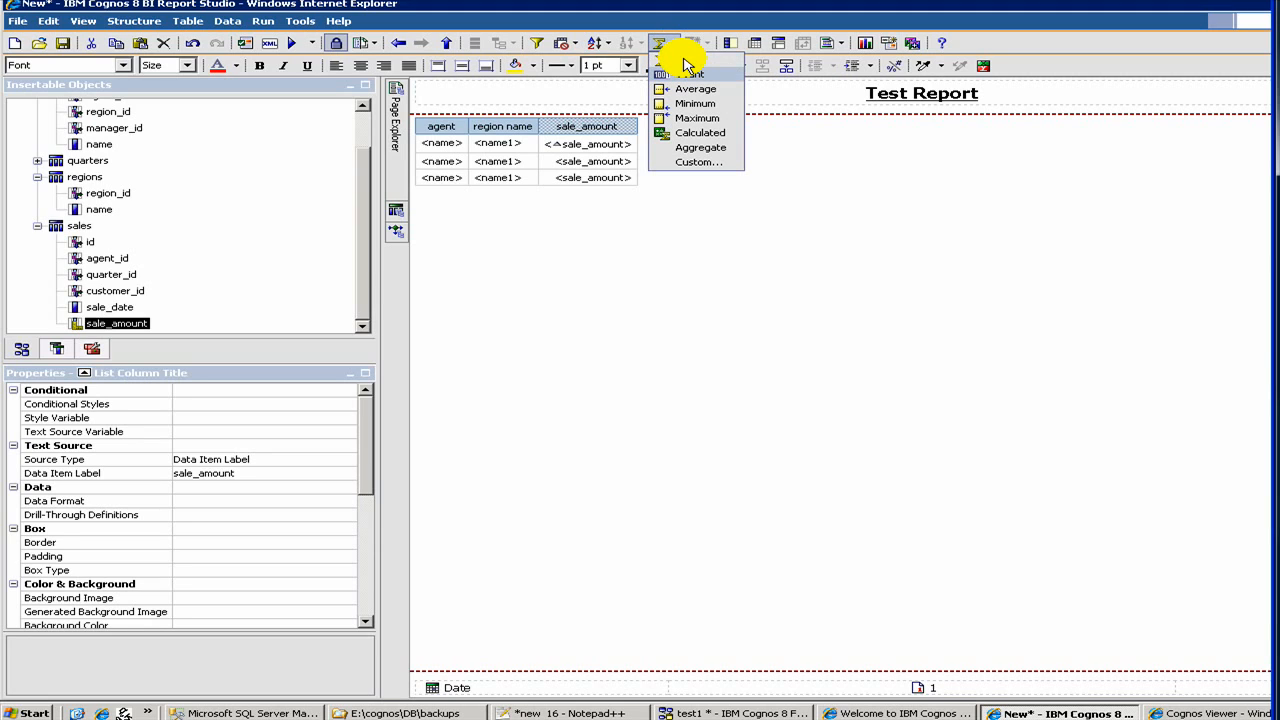
left_click(686, 63)
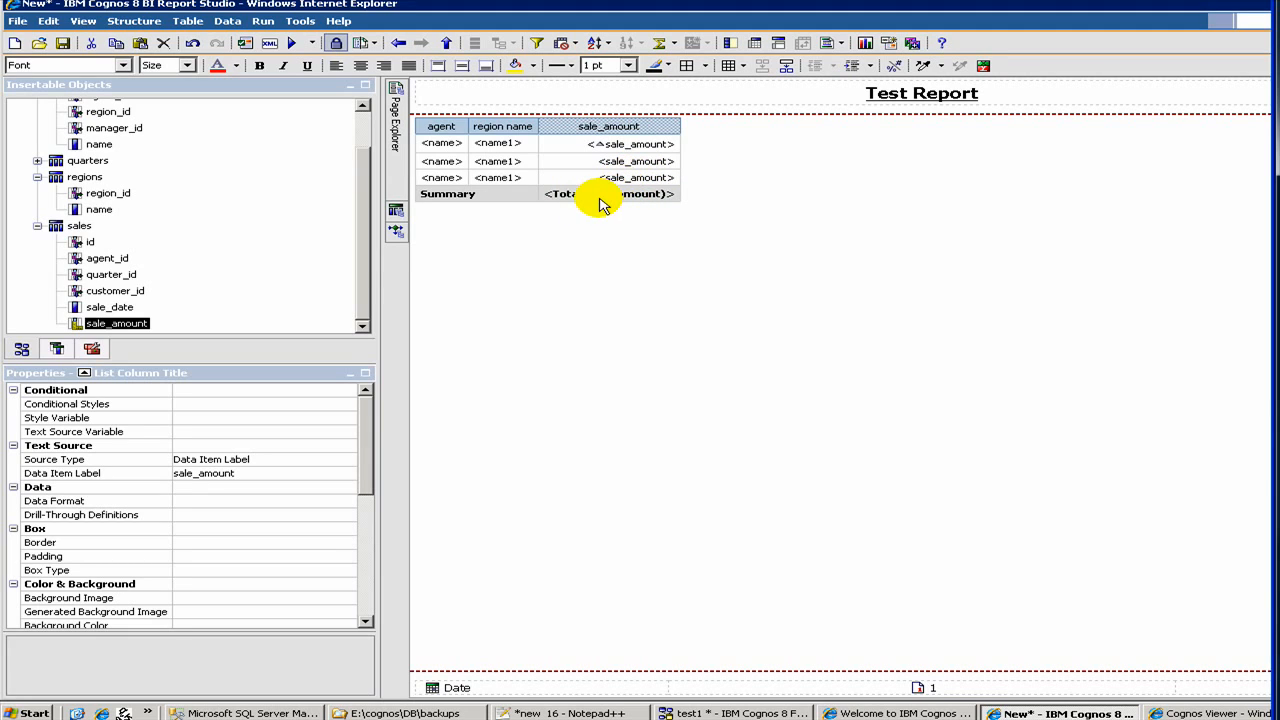
- Examine the data items of Query1 among the insertable objects, including the new sale_amount total
mouse_move(400, 116)
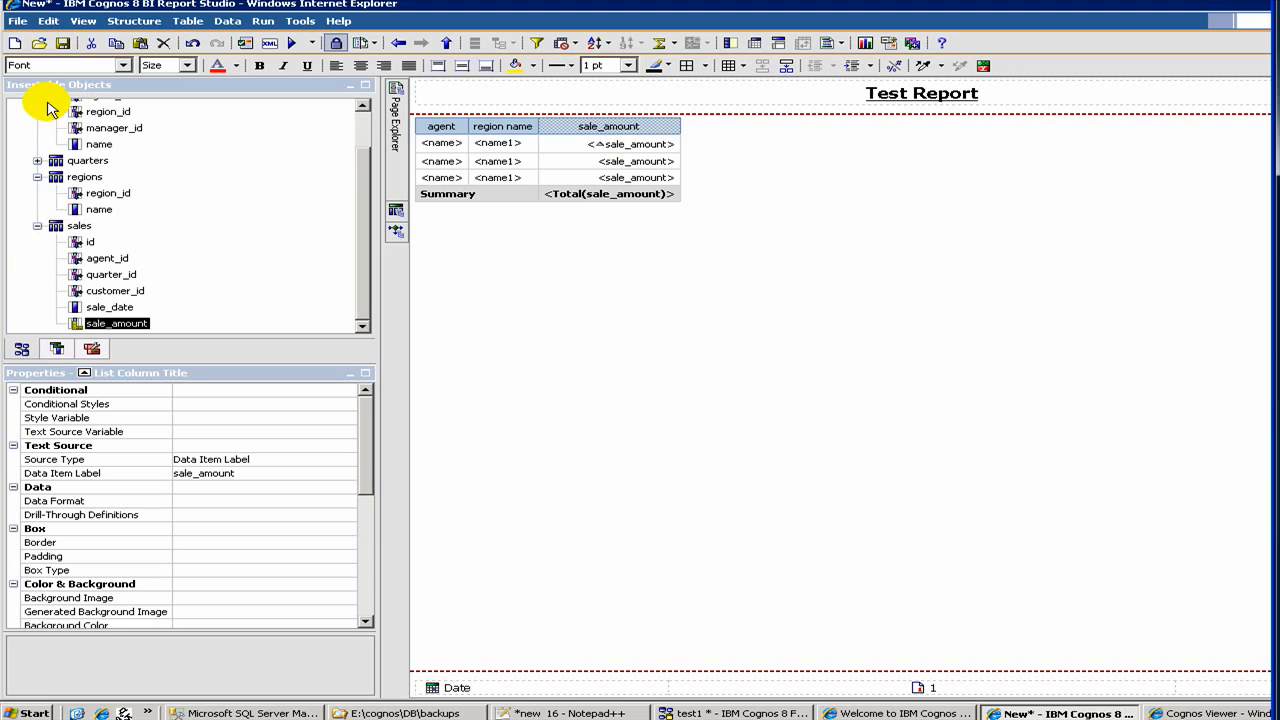
left_click(55, 352)
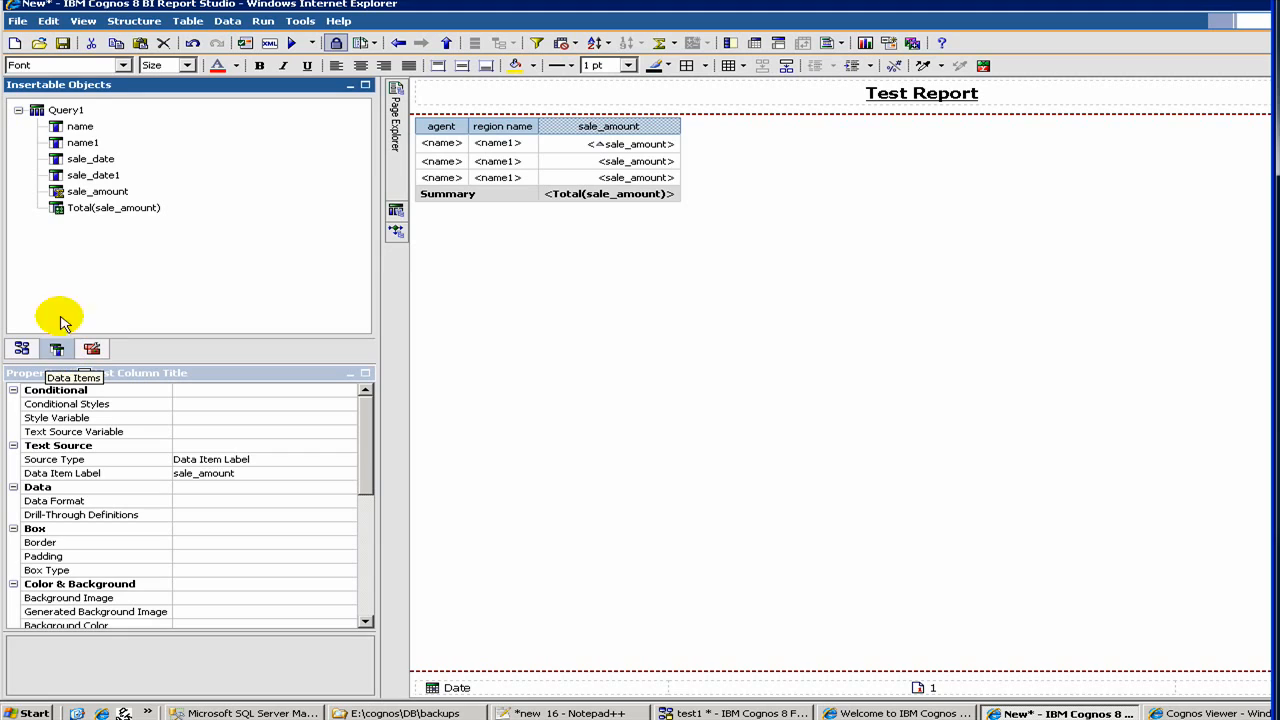
left_click(93, 176)
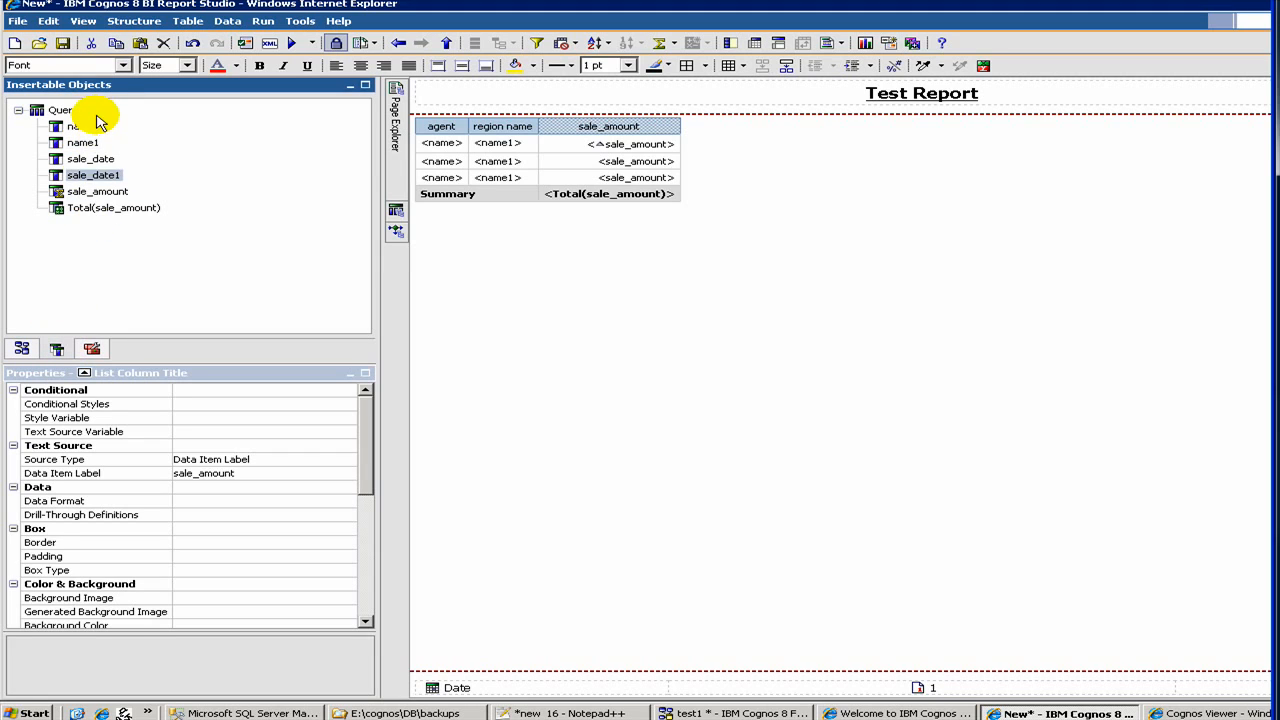
left_click(95, 213)
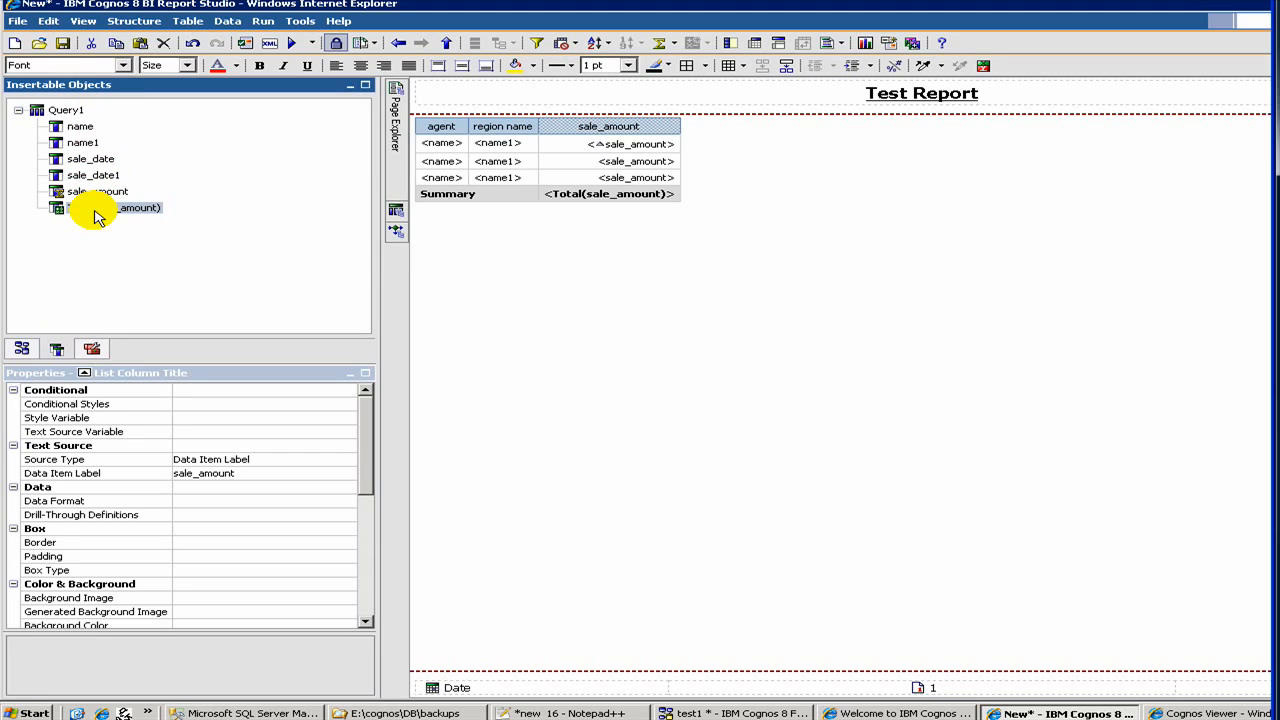
left_click(215, 176)
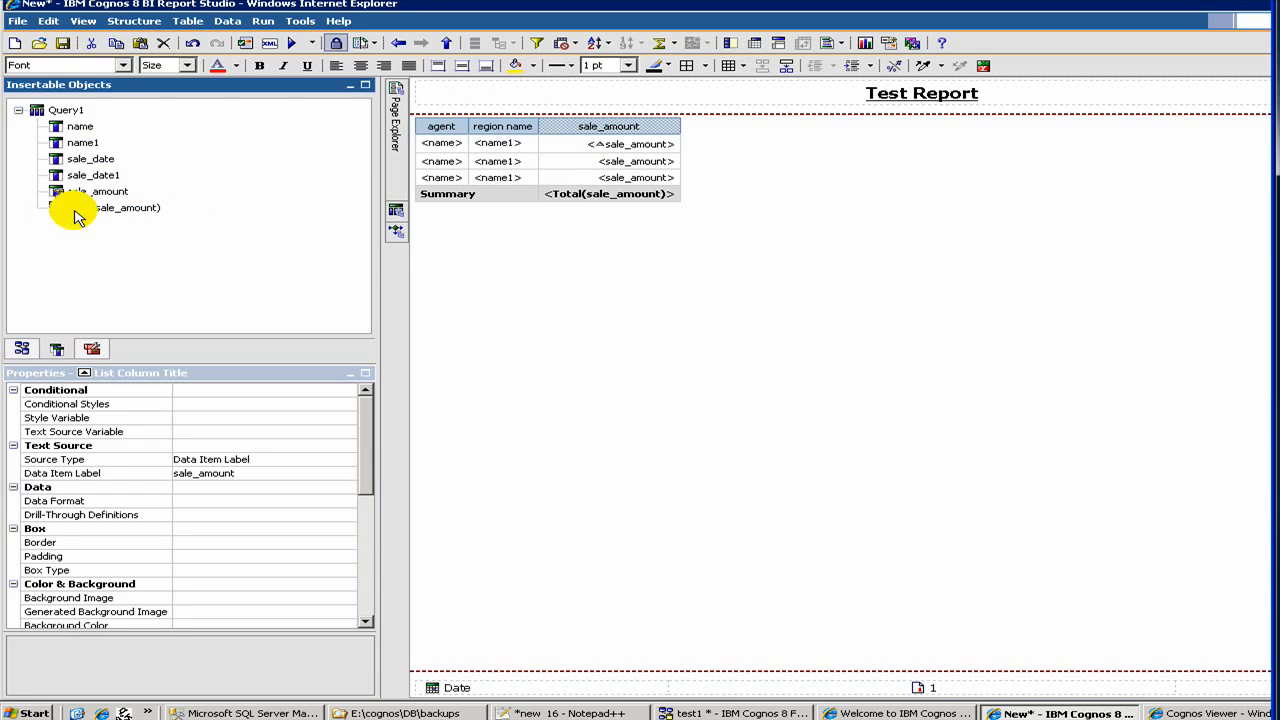
- Insert a block below the list and a text item reading "My Report" beneath the block
left_click(97, 350)
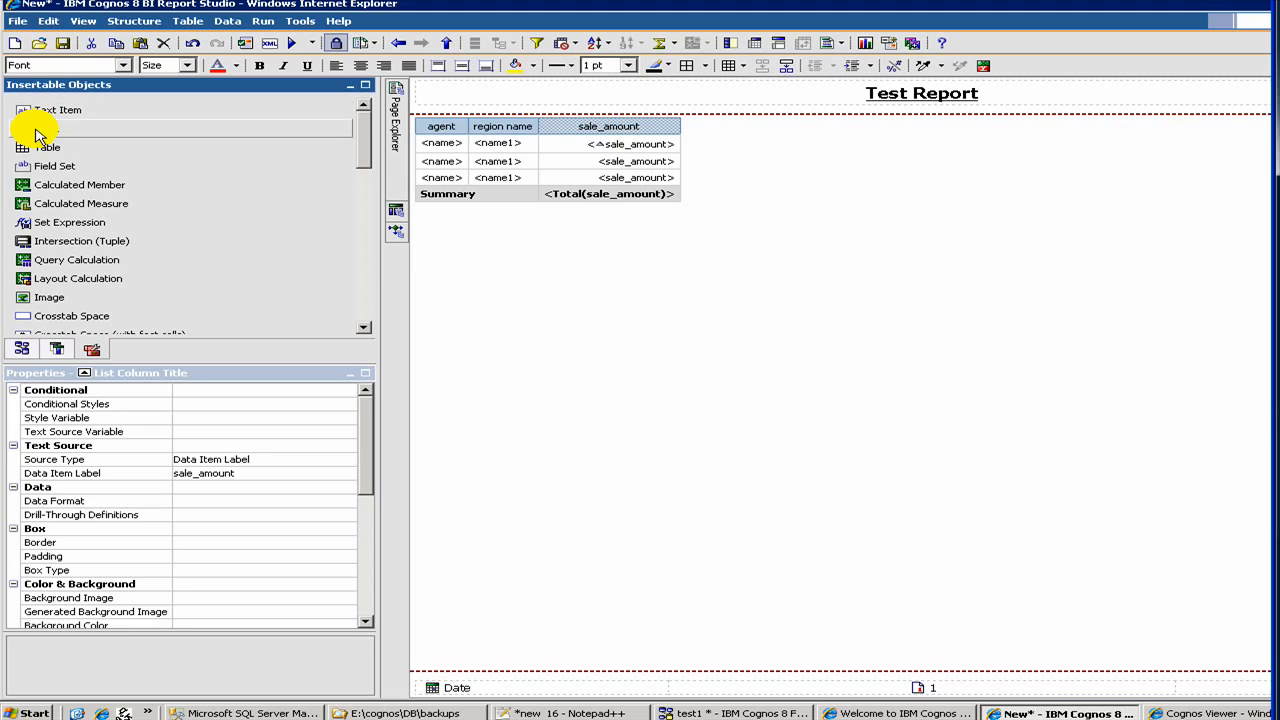
mouse_move(35, 133)
left_mouse_down()
mouse_move(591, 271)
mouse_move(612, 240)
mouse_move(585, 165)
mouse_move(691, 126)
mouse_move(695, 192)
left_mouse_up()
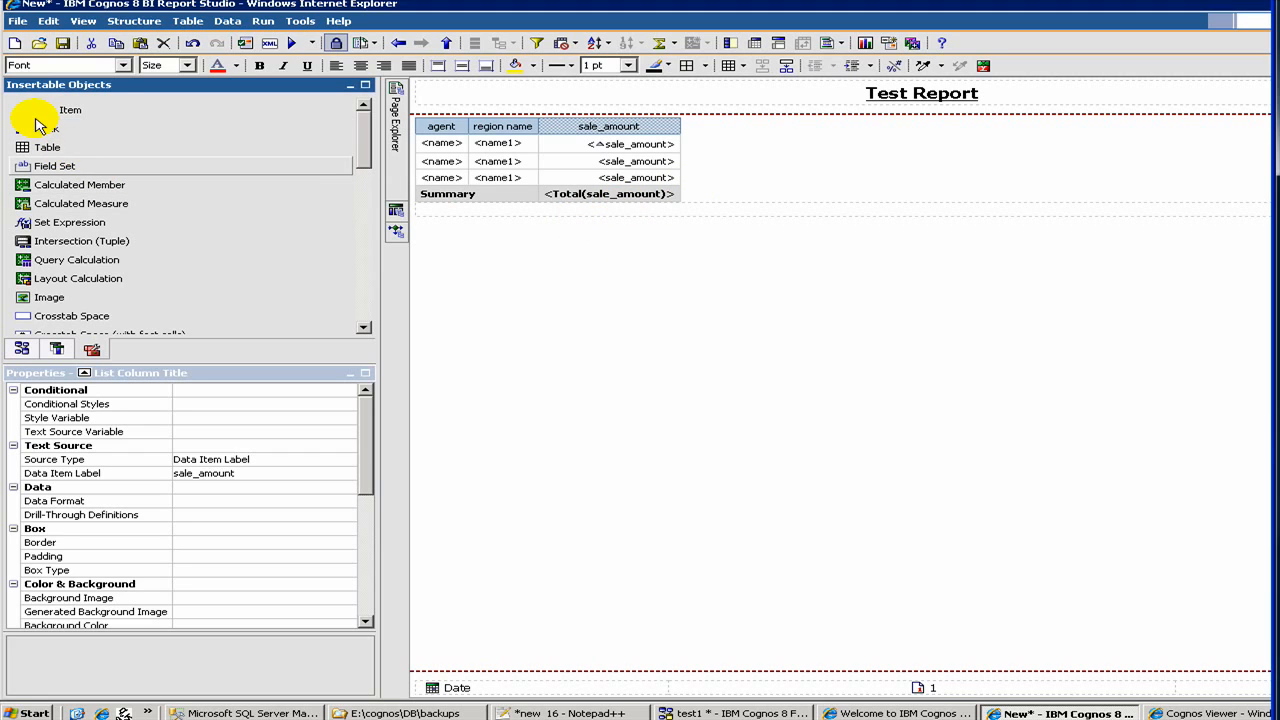
left_click_drag(40, 108, 491, 268)
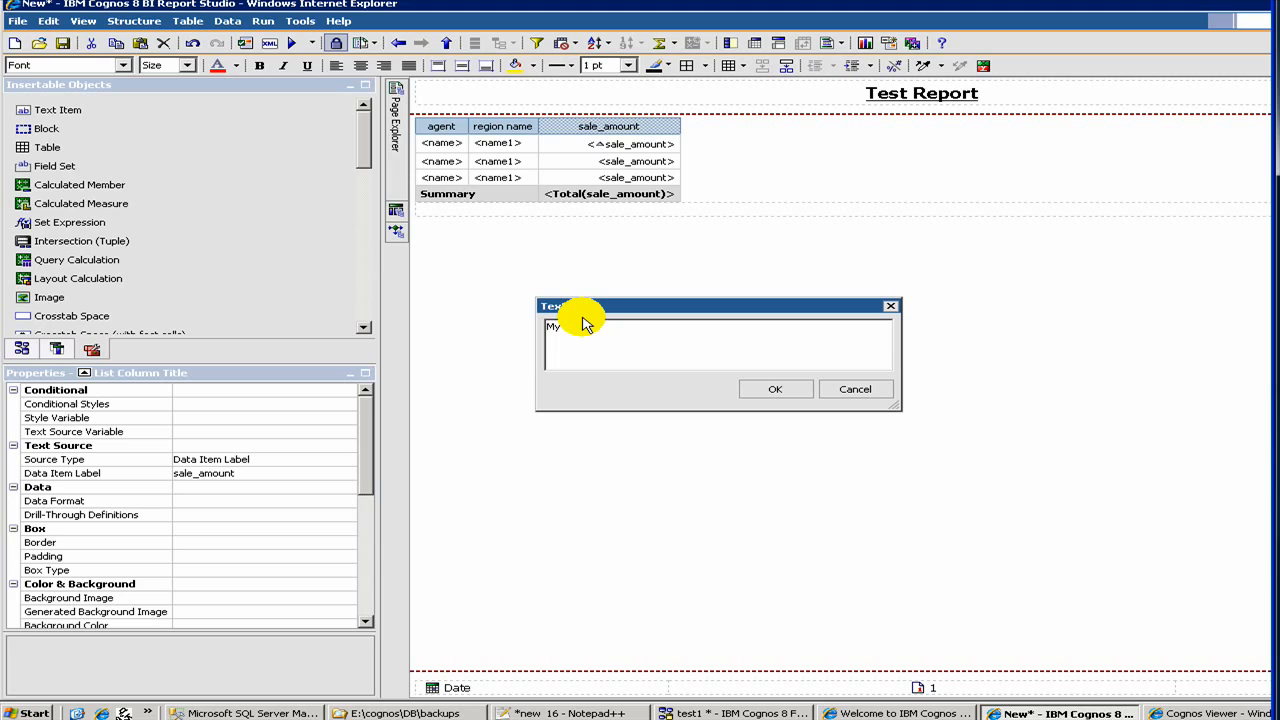
type("My Report")
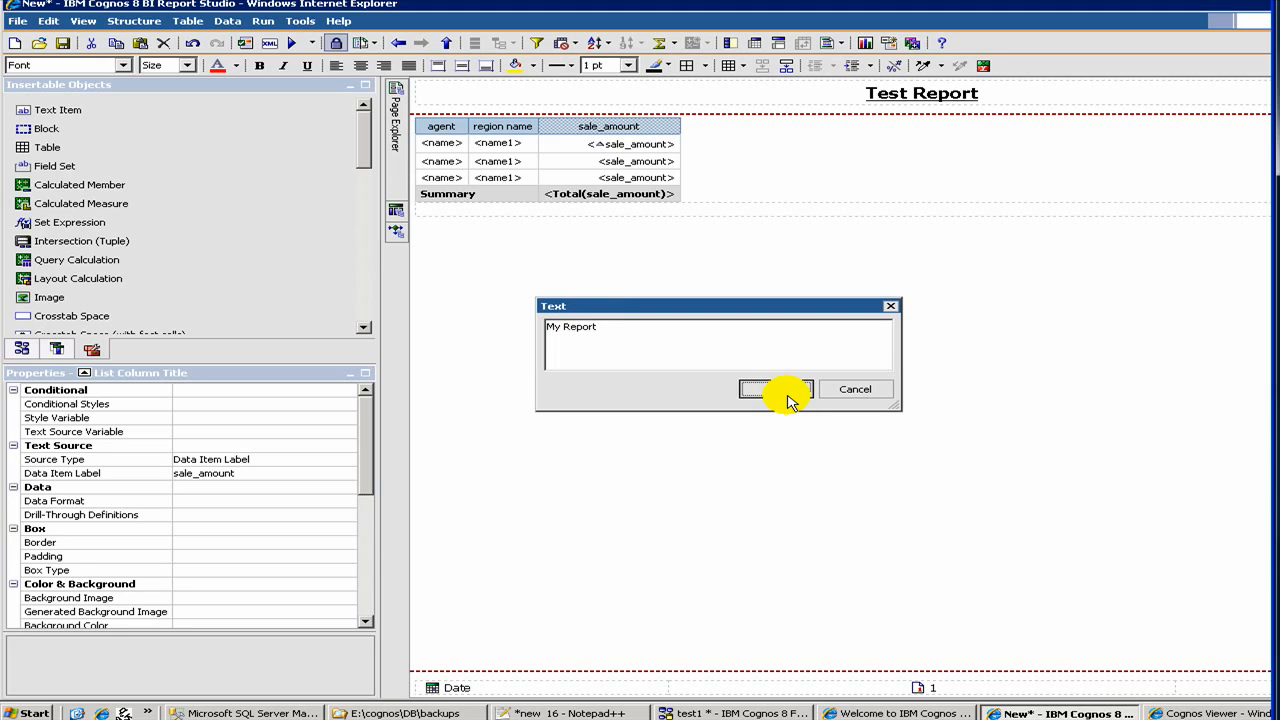
left_click(787, 398)
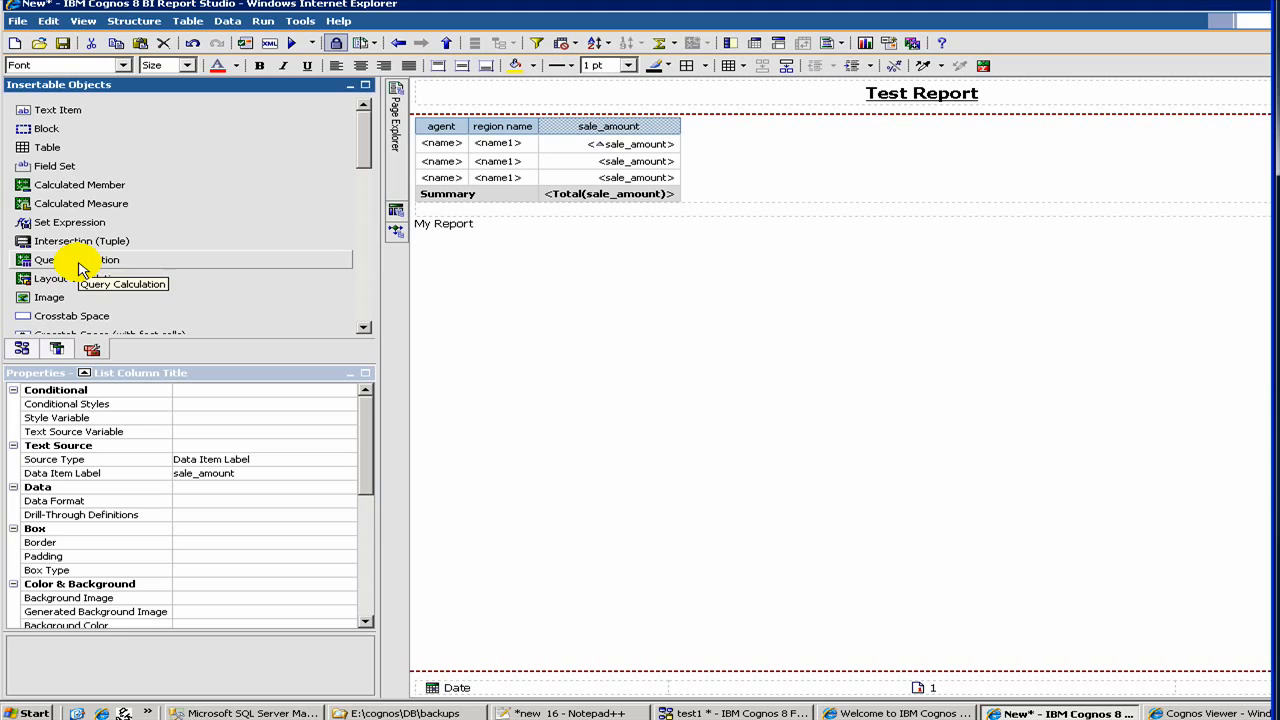
left_click_drag(80, 268, 480, 140)
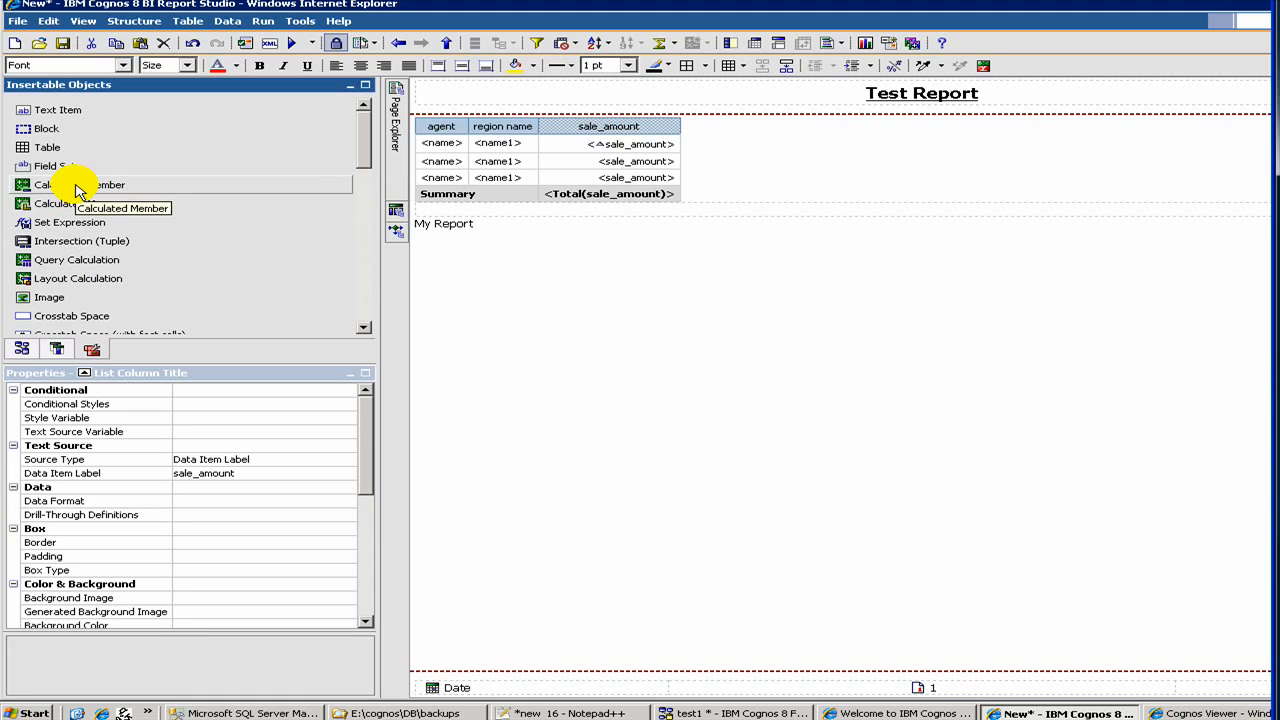
- Try to insert a calculated member into the page near the sales list
left_click_drag(76, 190, 720, 147)
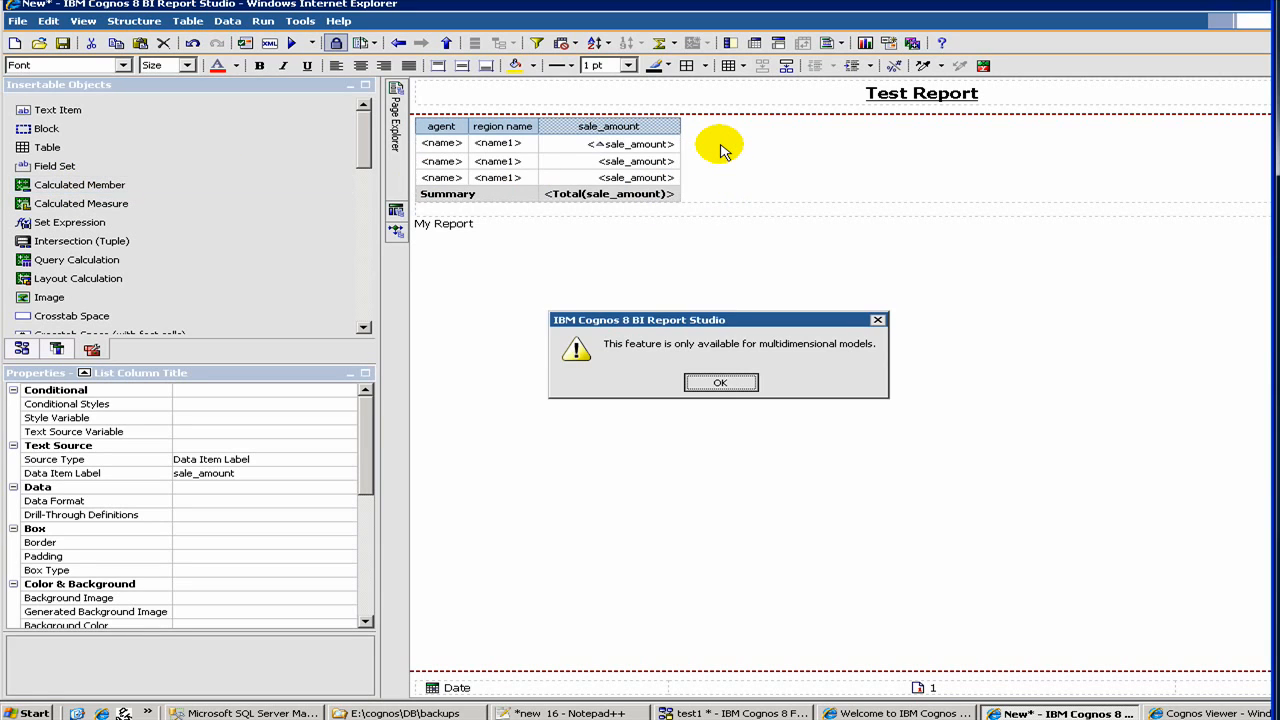
left_click(712, 393)
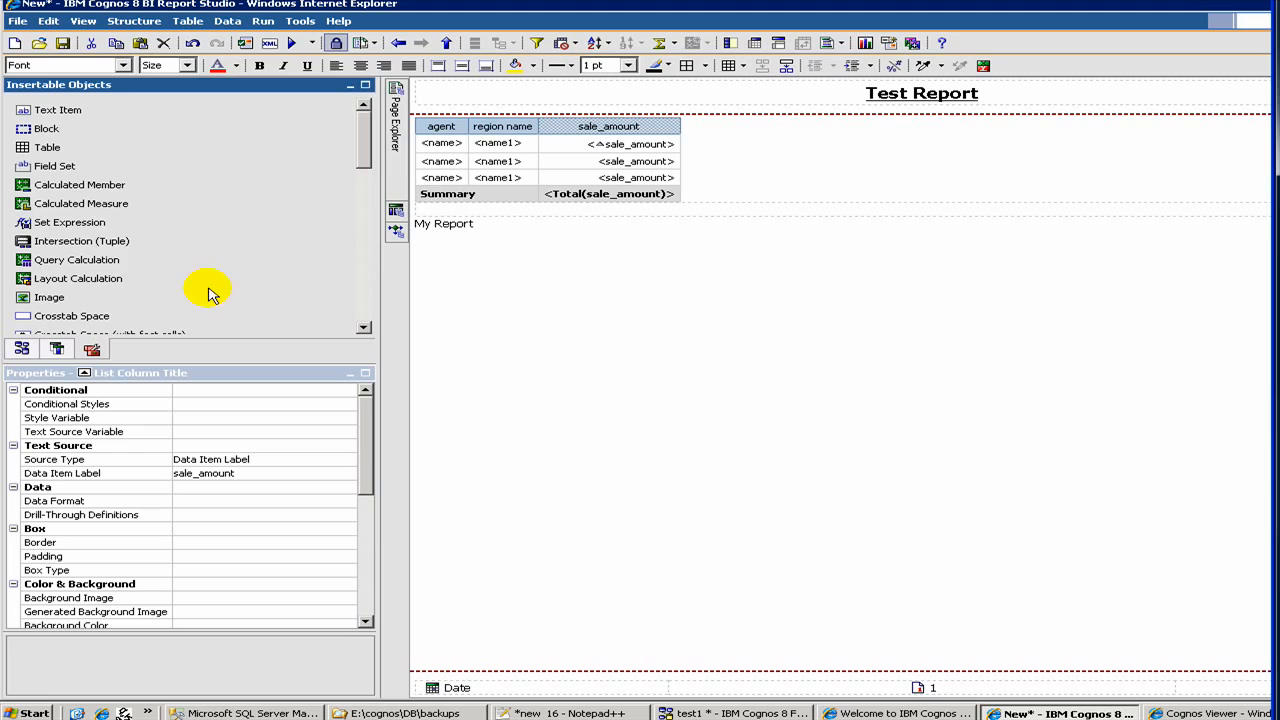
double_click(55, 190)
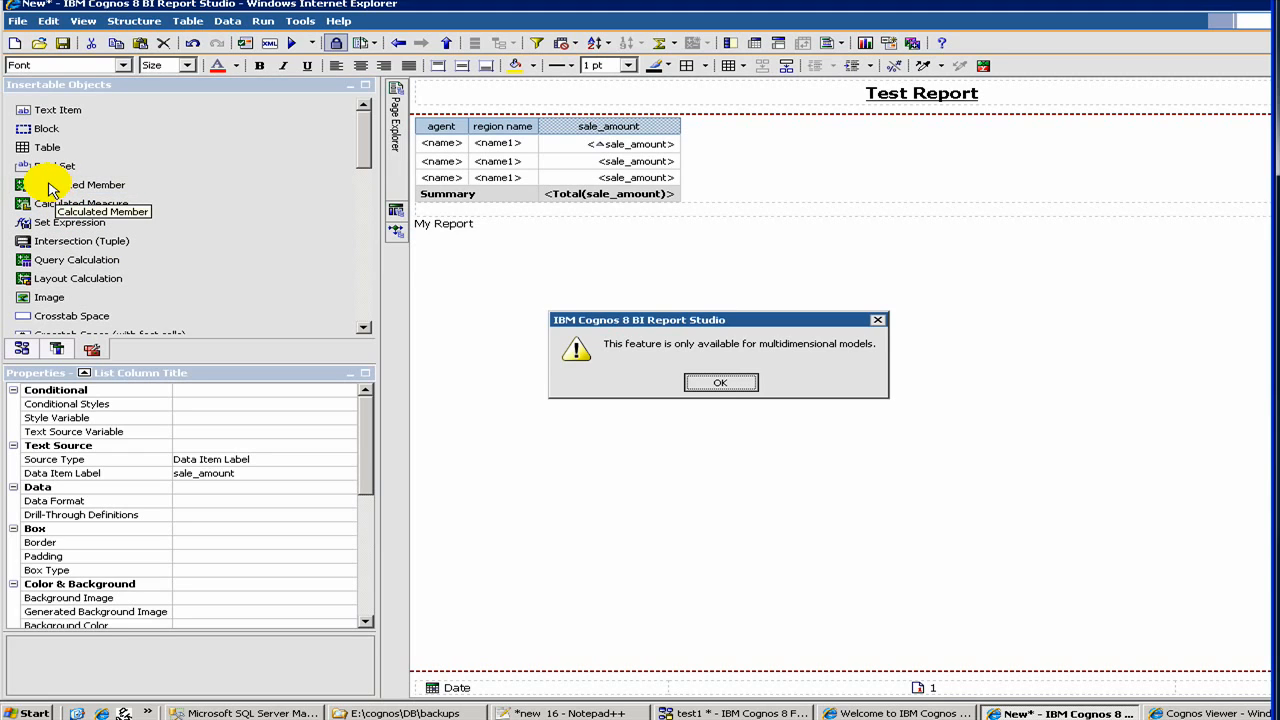
left_click(718, 390)
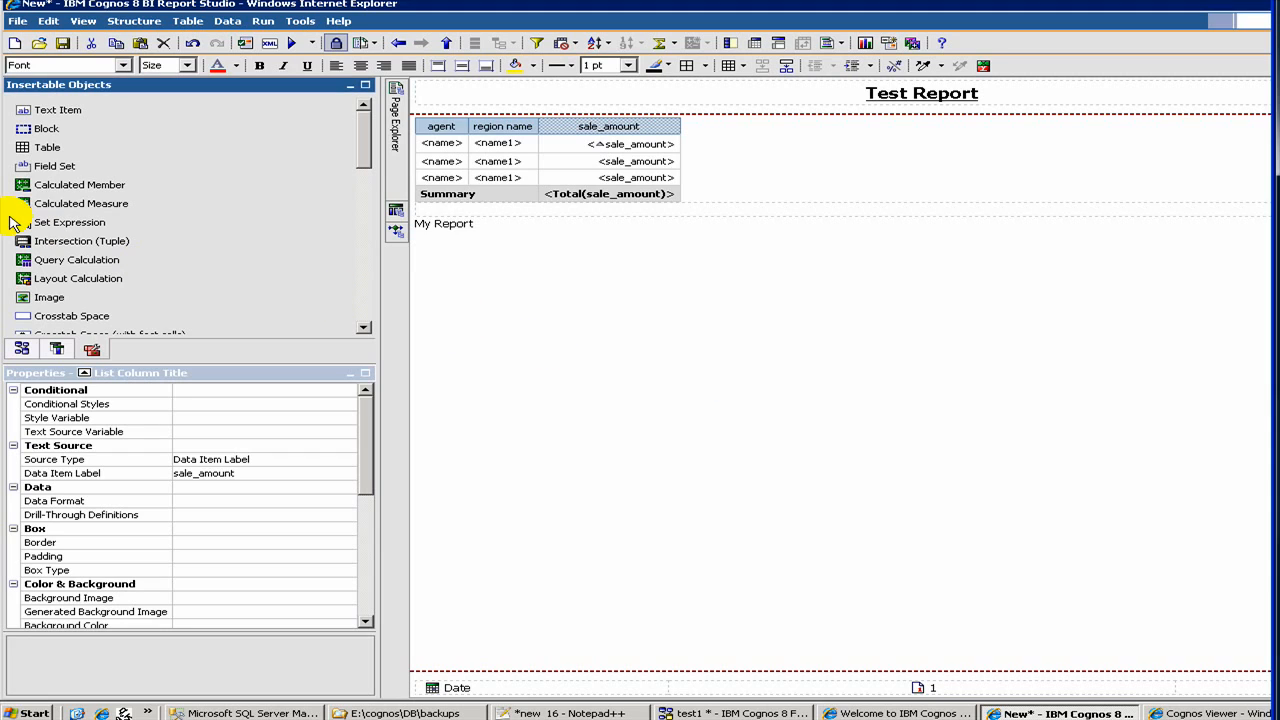
left_click_drag(27, 190, 541, 139)
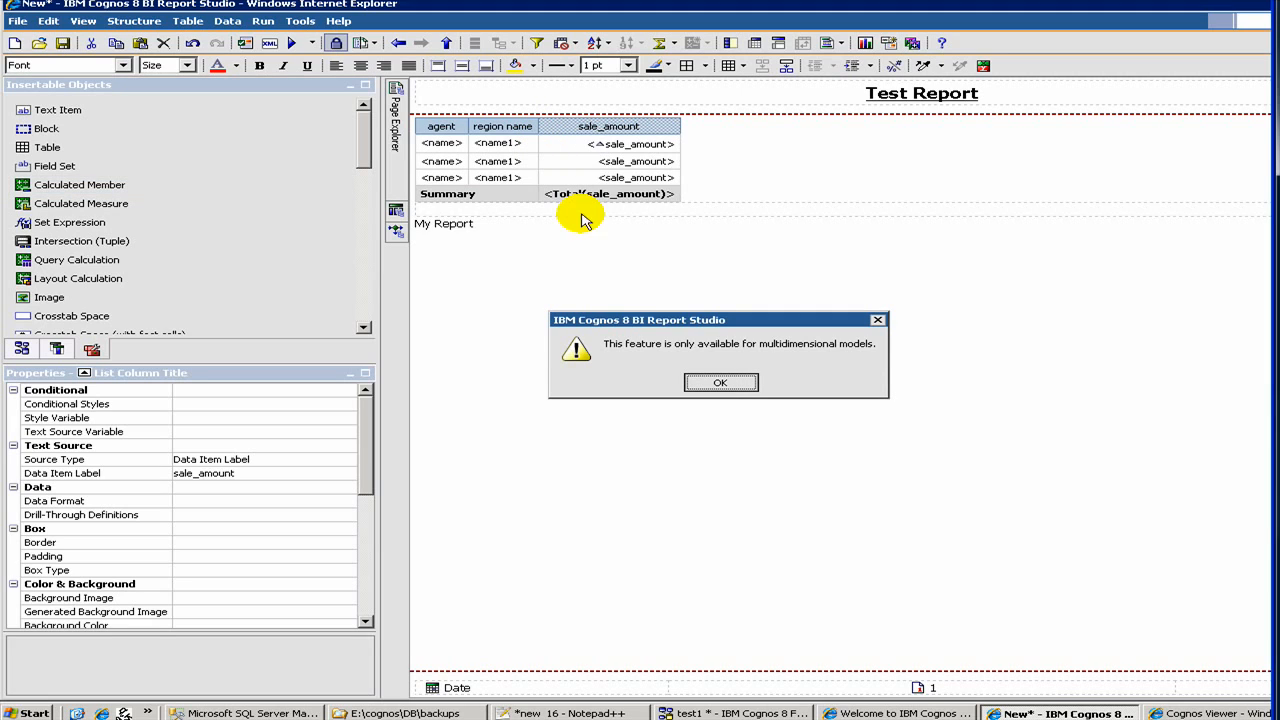
left_click(706, 386)
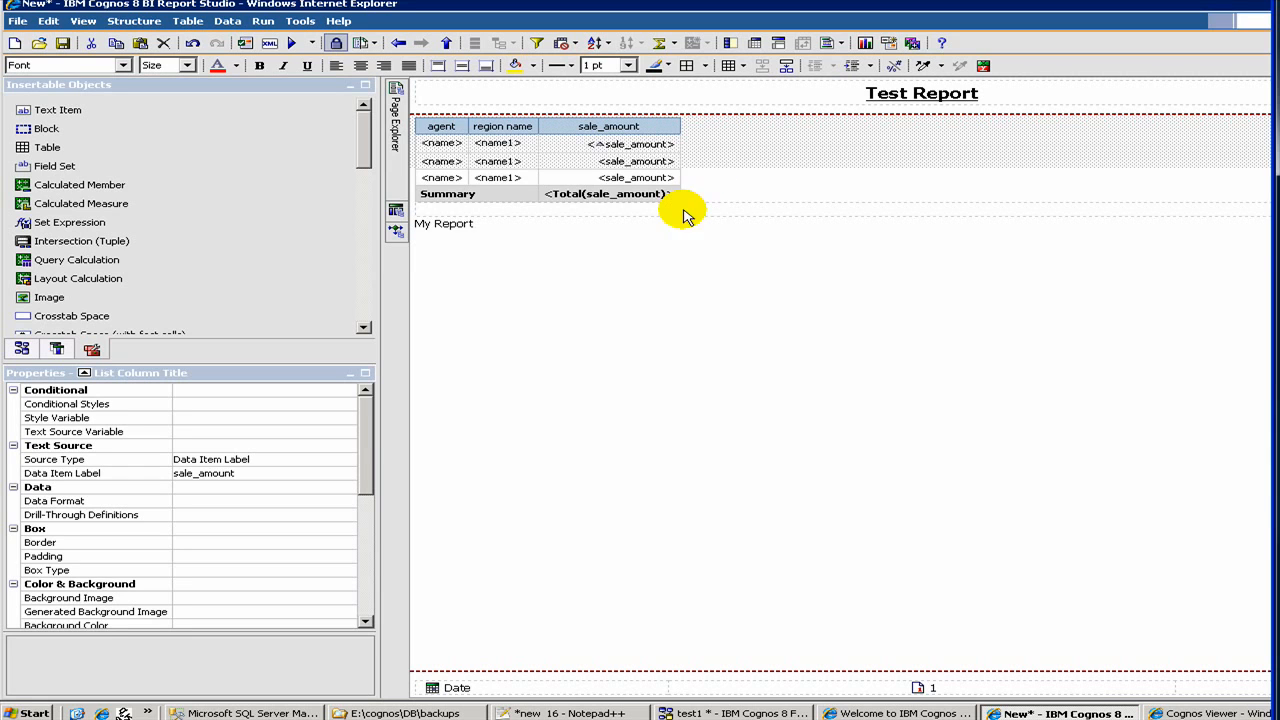
- Run the report, review its output in Cognos Viewer, and return to the report design in Report Studio
left_click(634, 251)
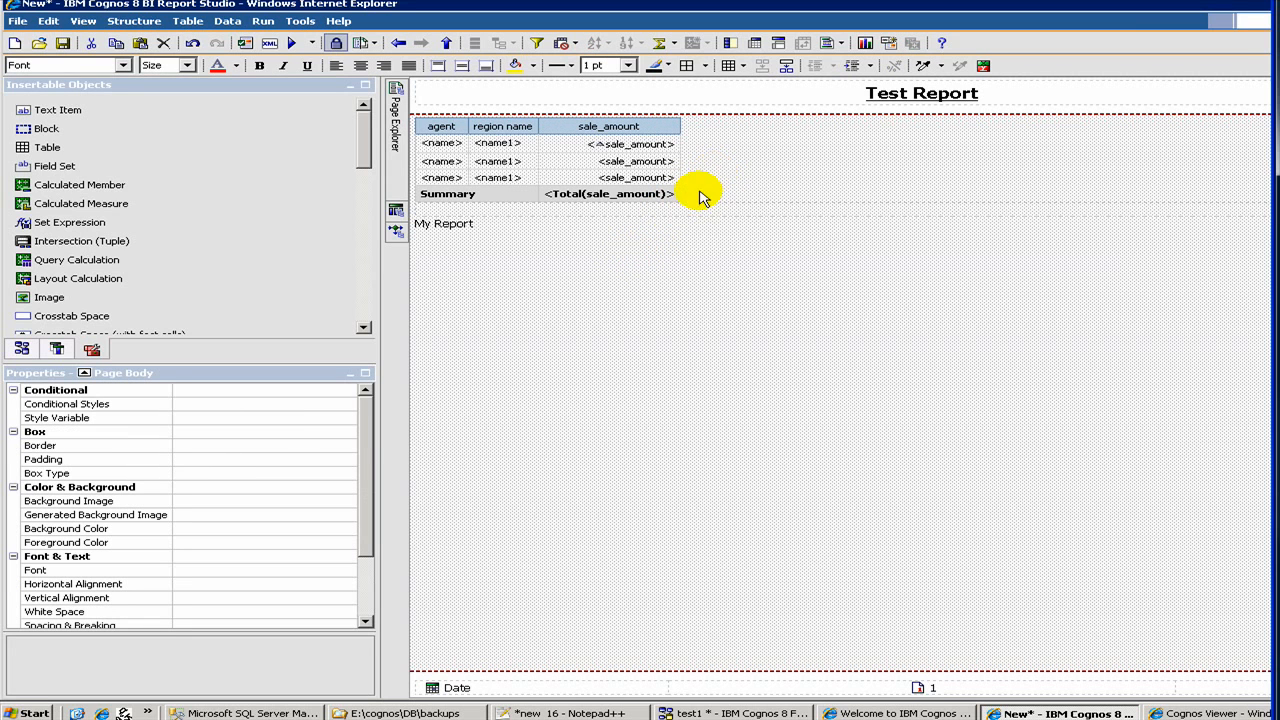
left_click(293, 48)
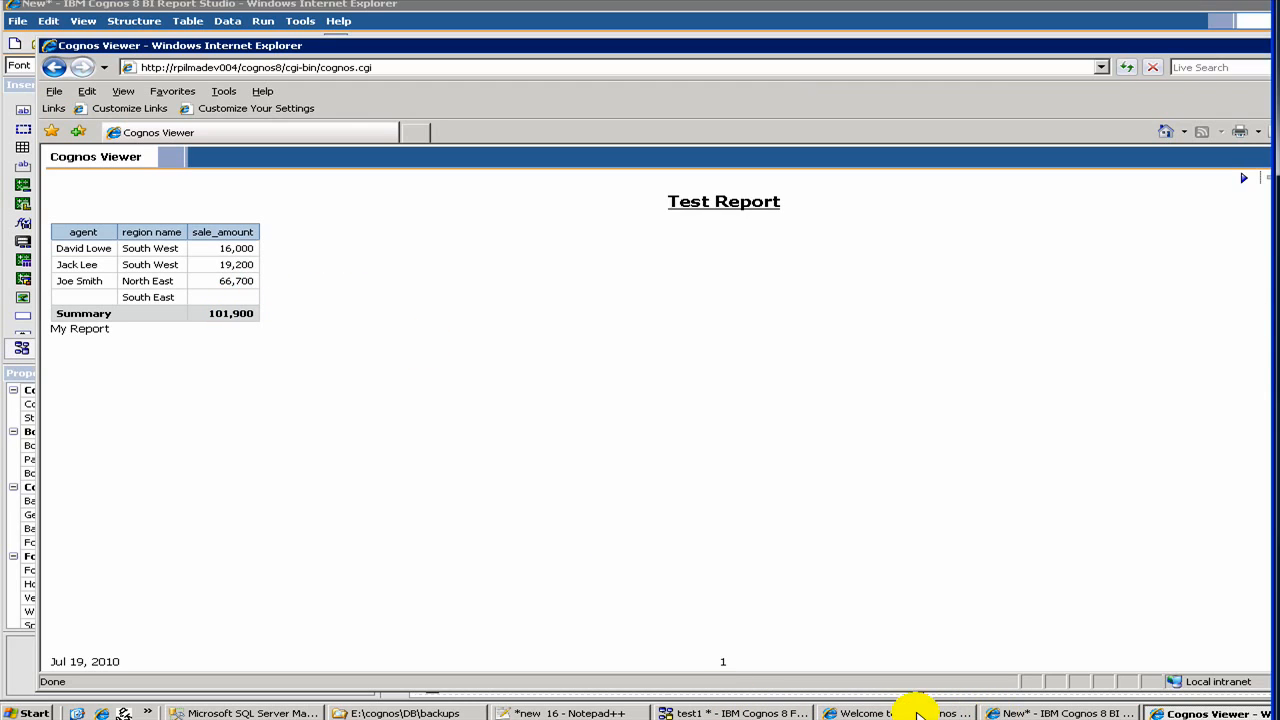
left_click(1008, 713)
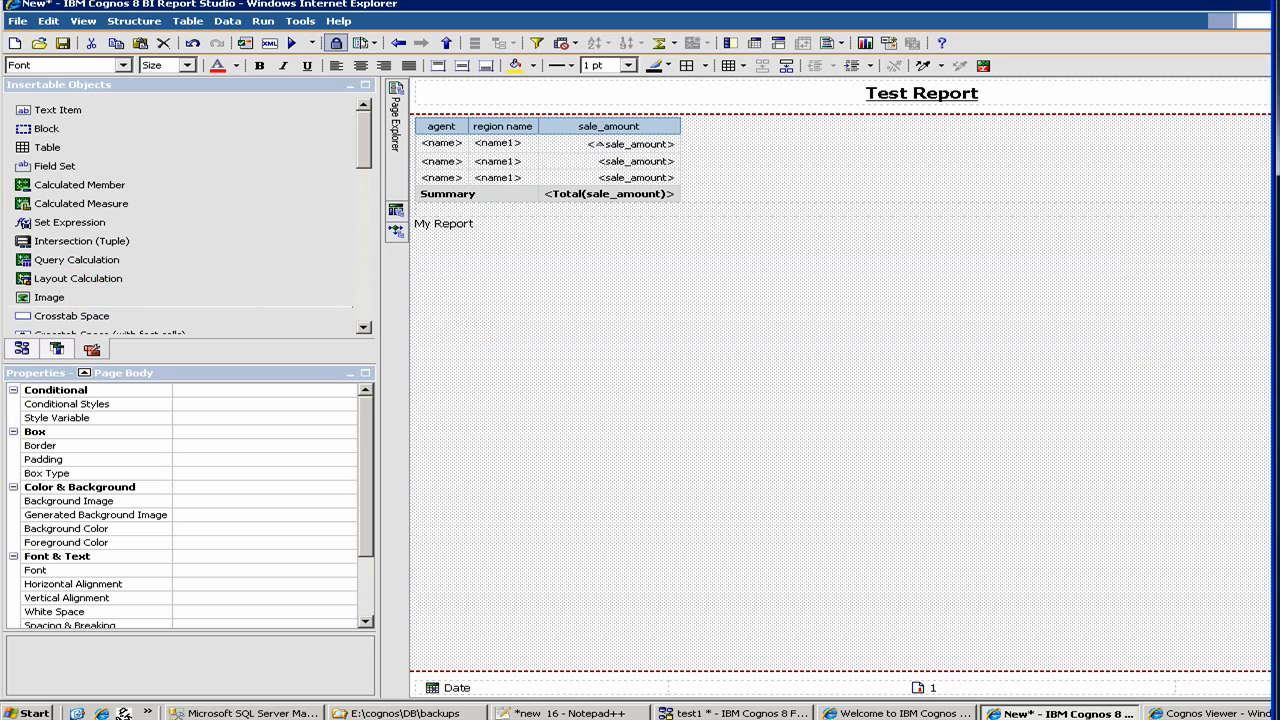
- Insert a query calculation named Sales Commission as a new list column after sale_amount
scroll(180, 210, "down", 1)
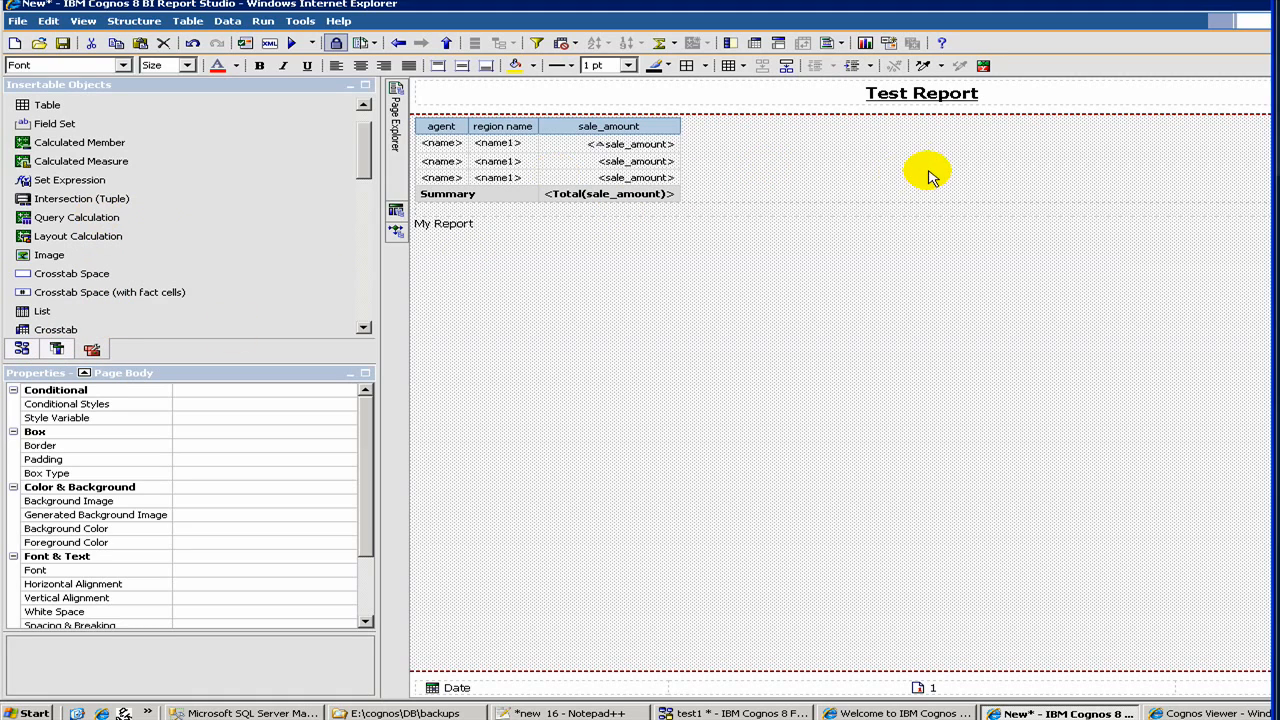
left_click(694, 149)
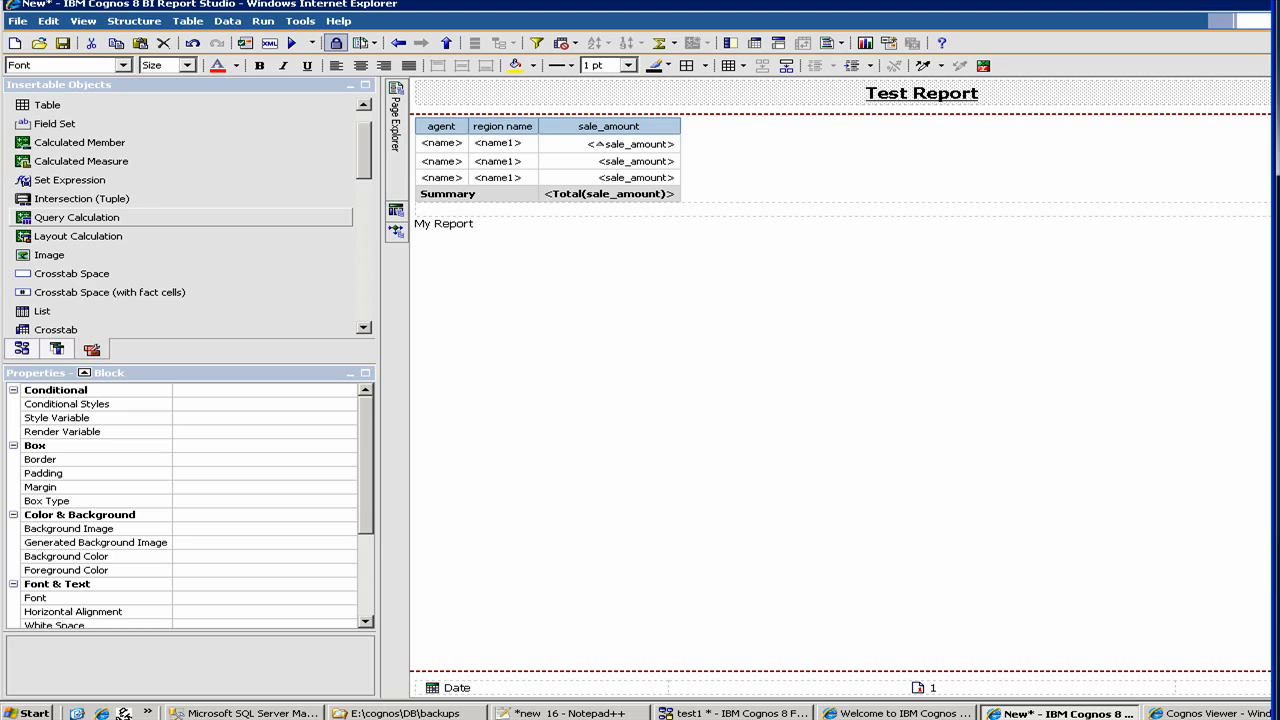
left_click_drag(45, 217, 45, 225)
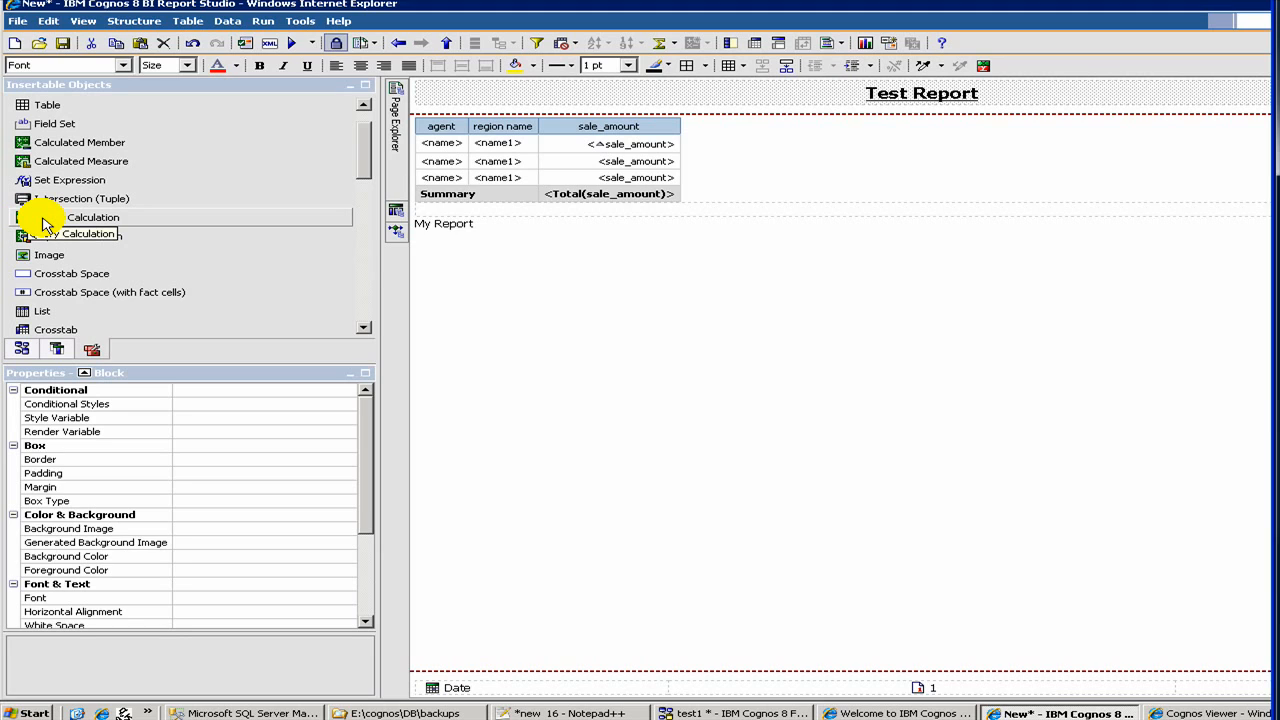
left_click_drag(45, 225, 680, 172)
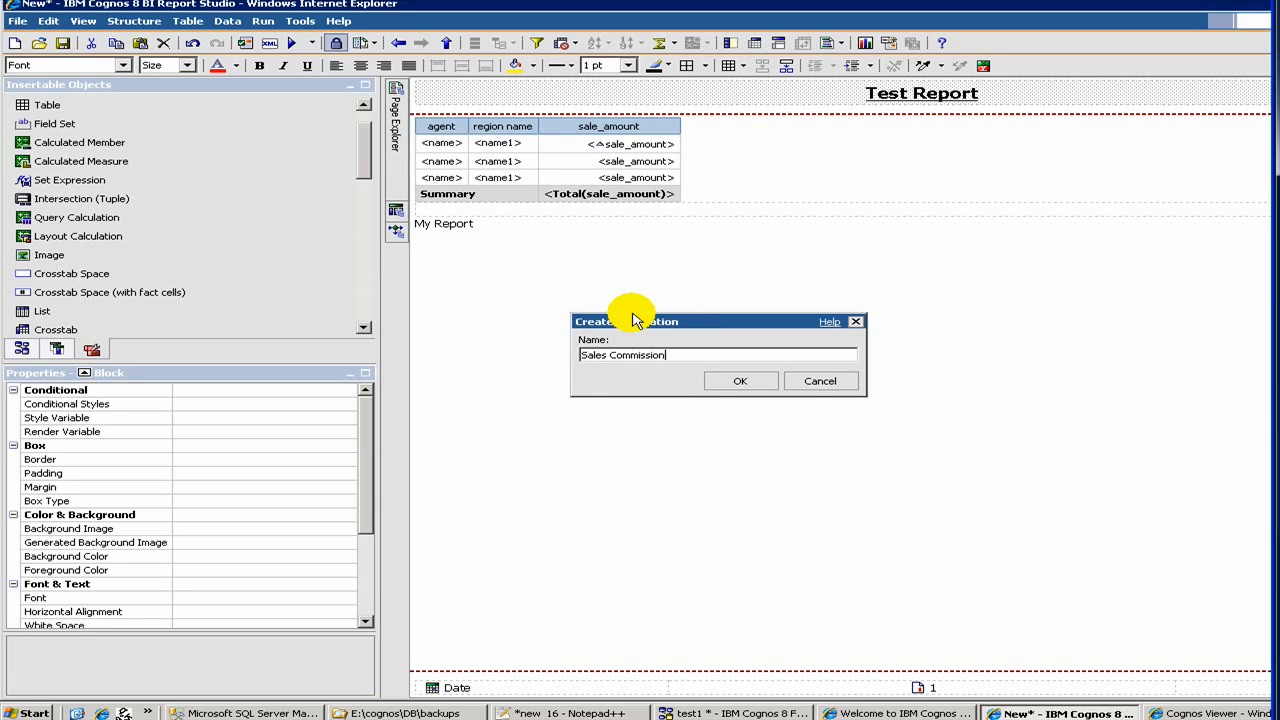
left_click(726, 383)
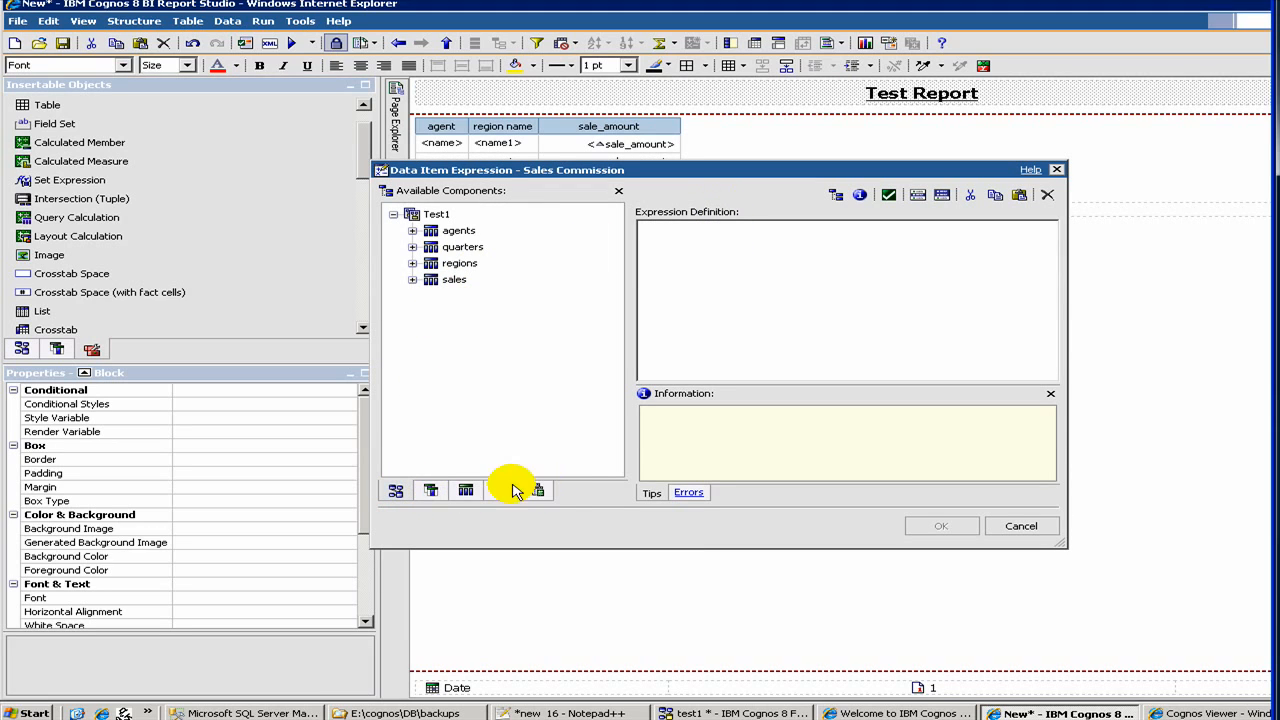
- Define the Sales Commission expression as [sale_amount] * .15 using the query's sale_amount data item
left_click(436, 493)
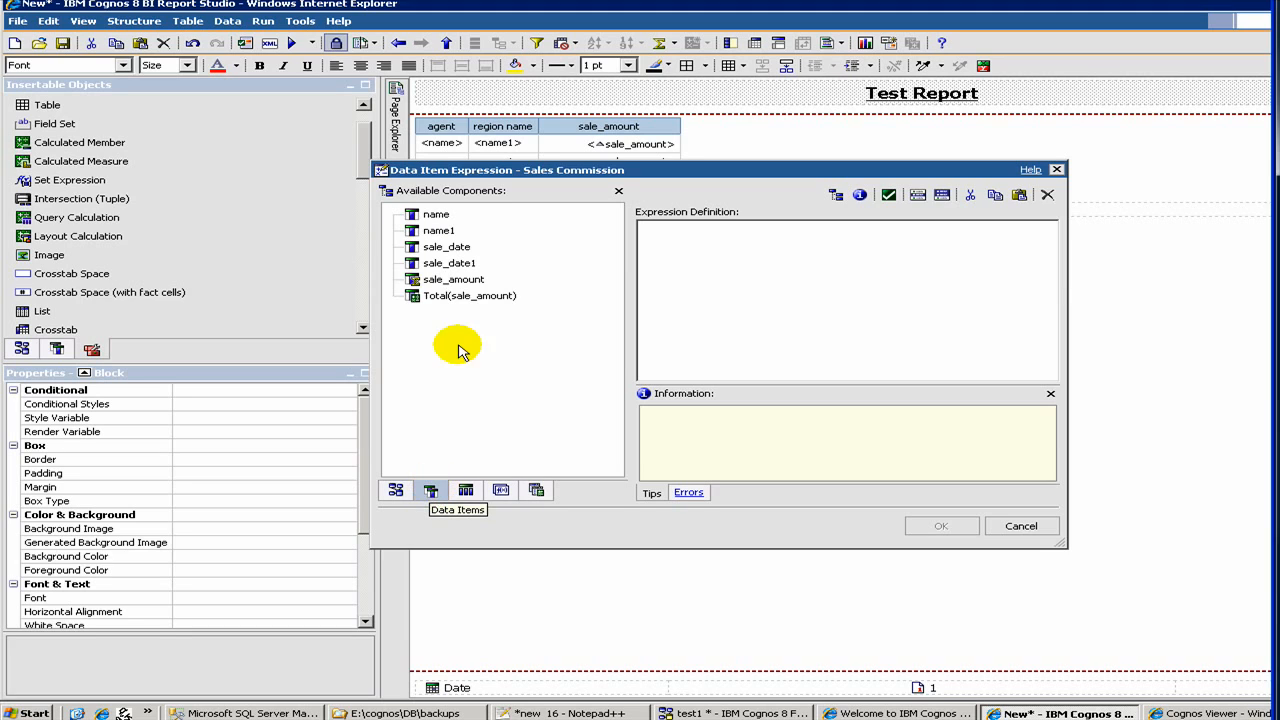
left_click(430, 279)
left_click(401, 492)
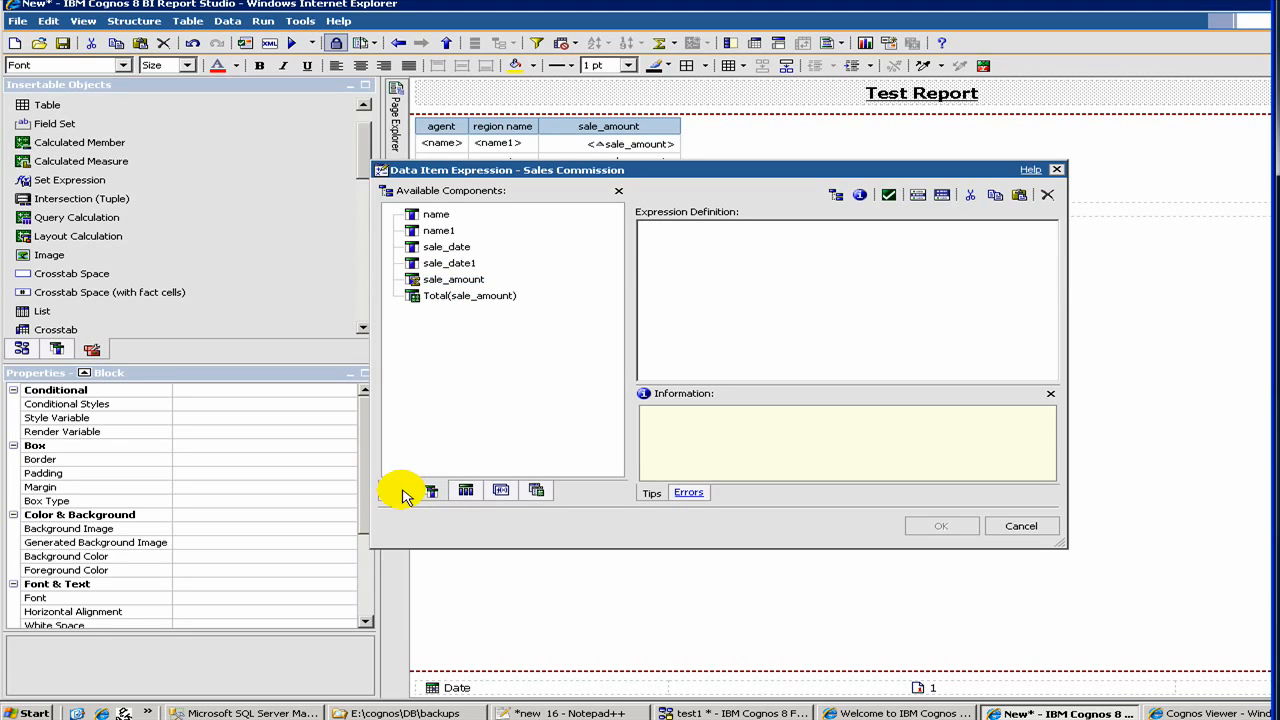
left_click(431, 490)
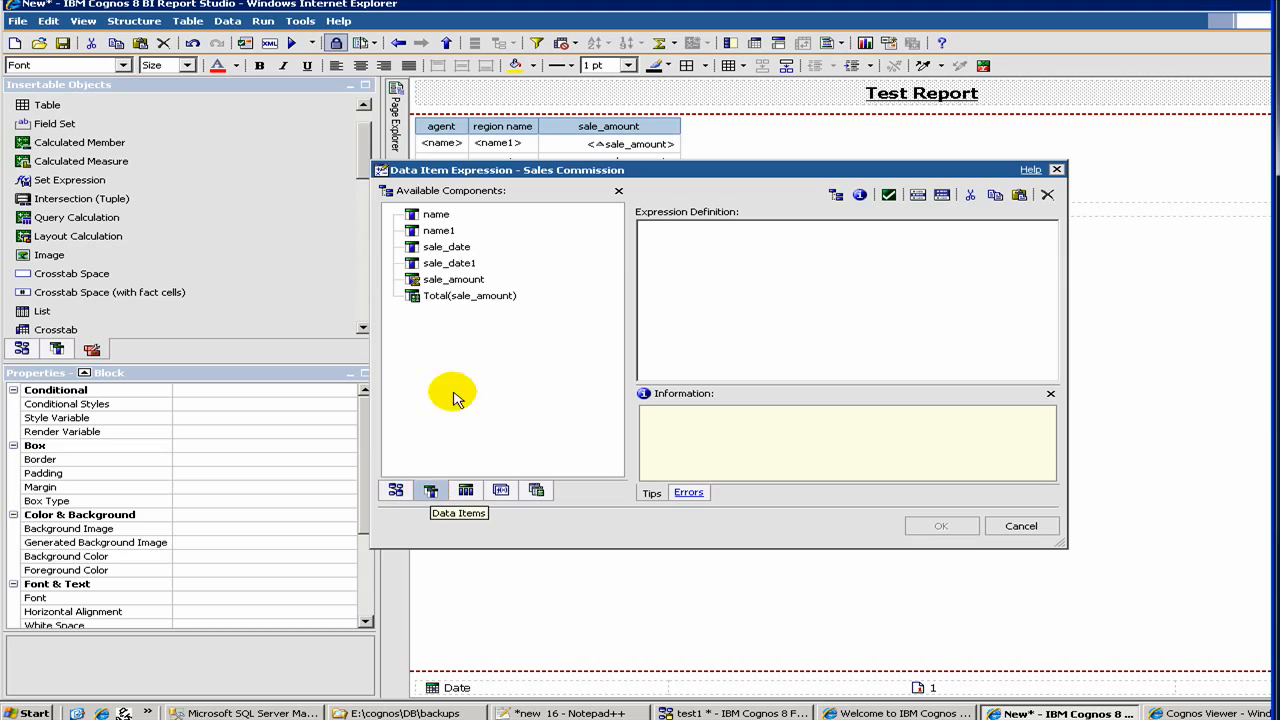
left_click(419, 281)
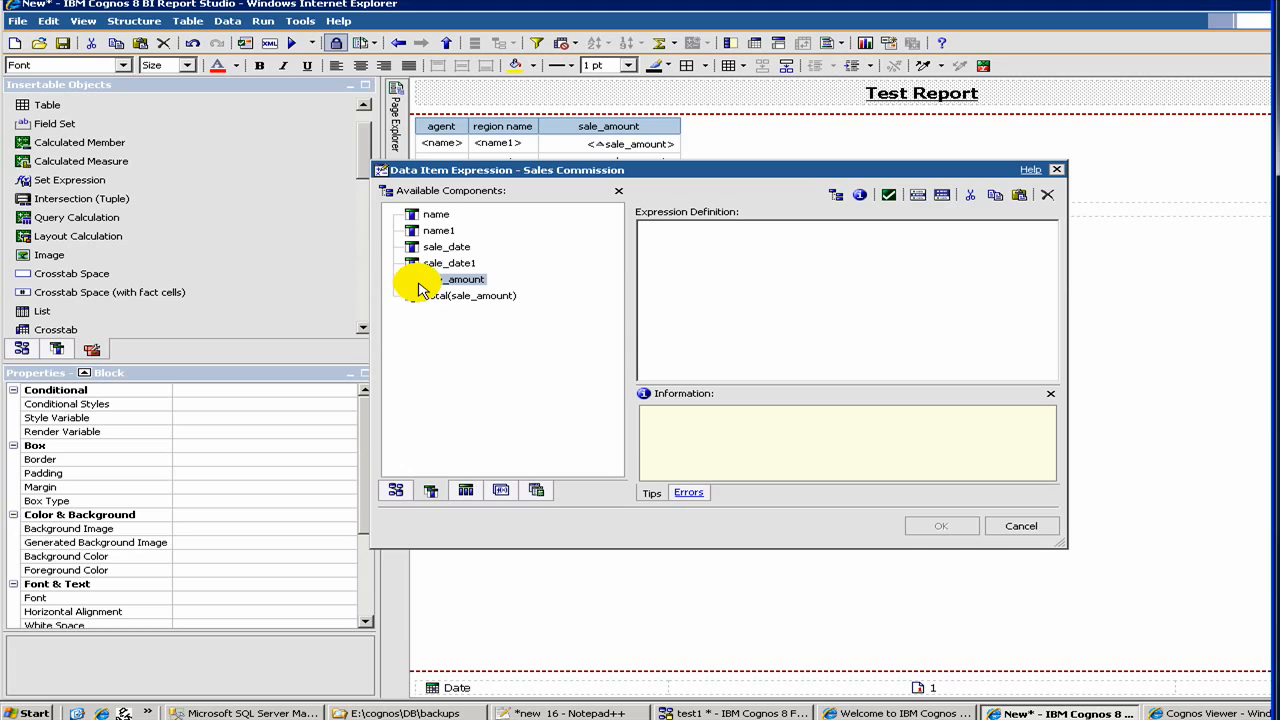
left_click(590, 150)
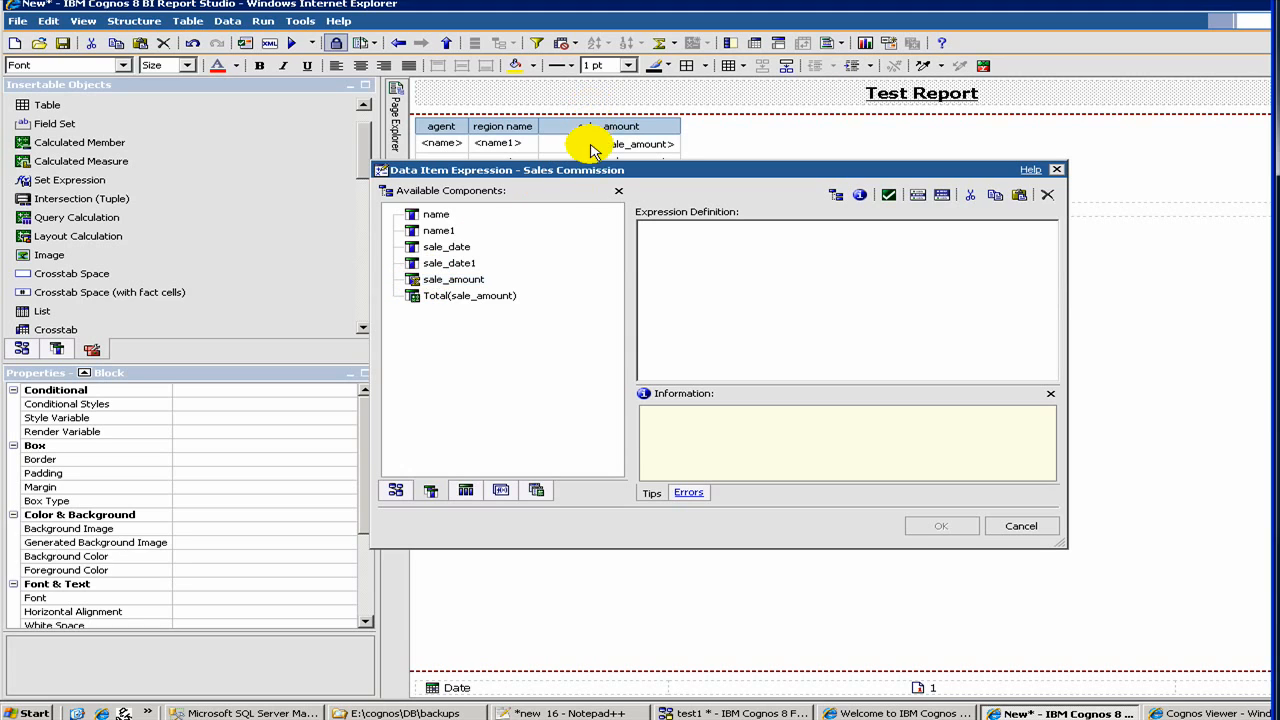
left_click(470, 283)
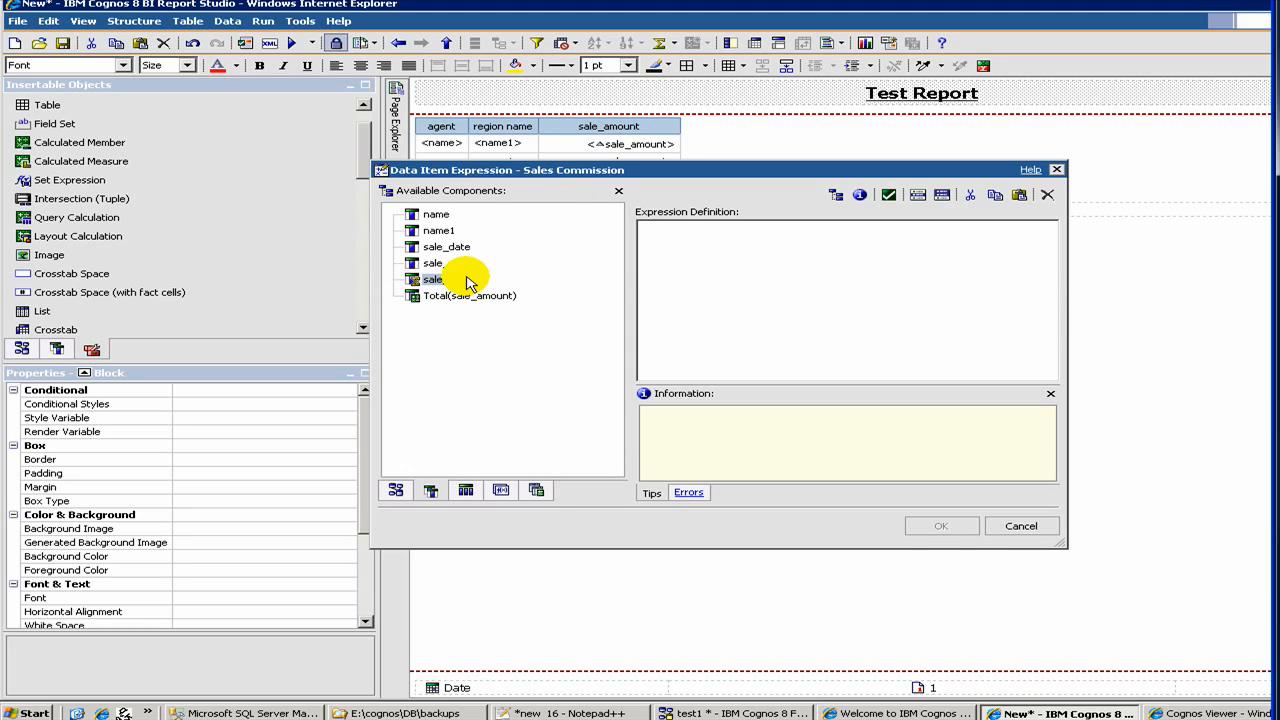
double_click(470, 283)
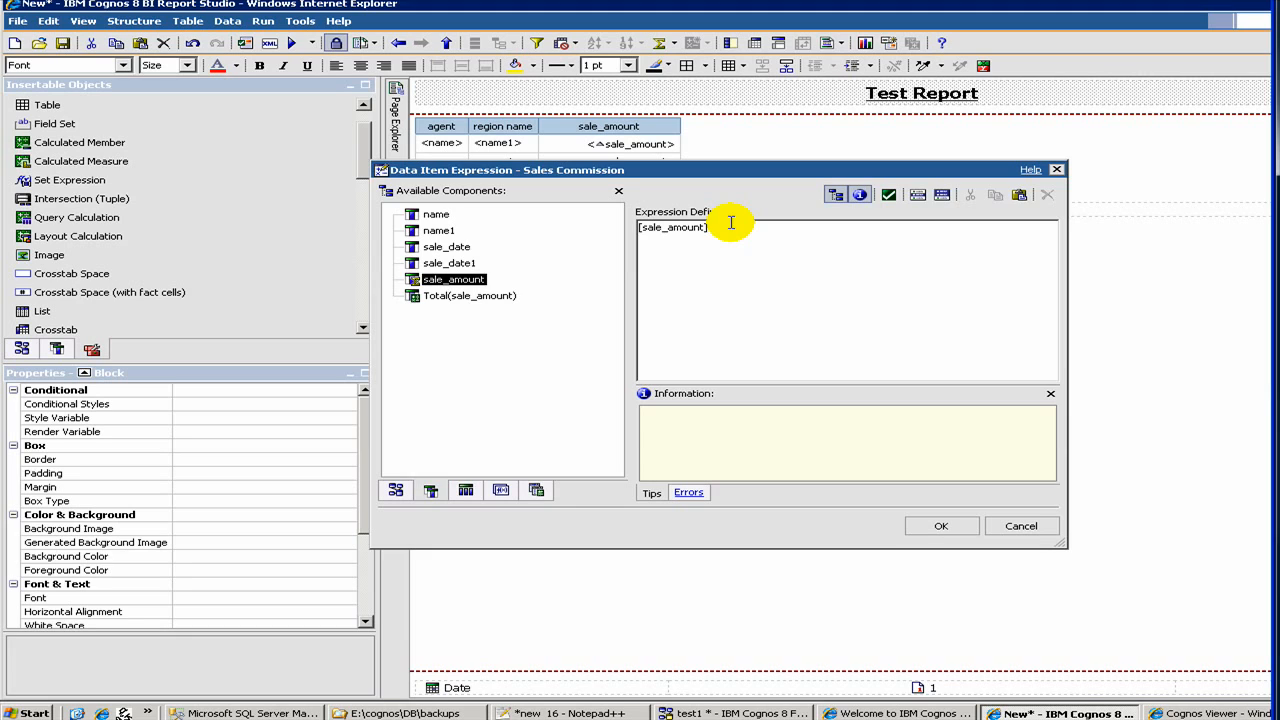
type("* .15")
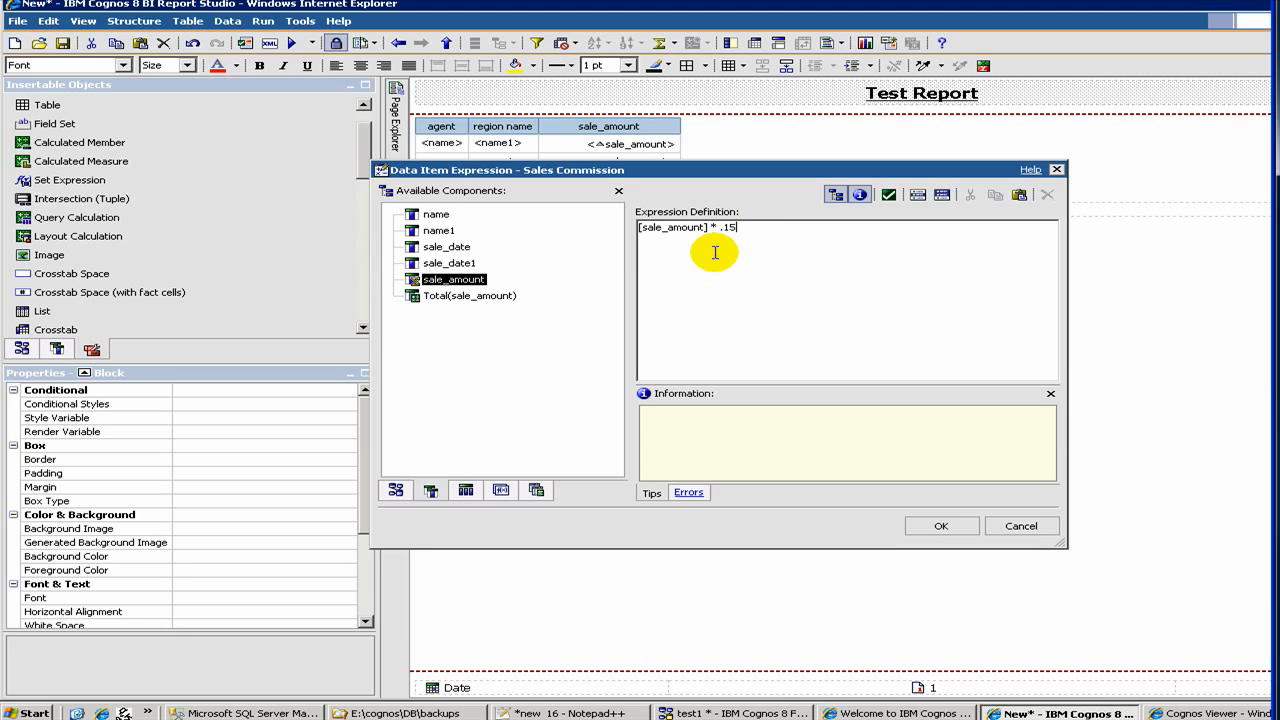
- Append + 10 to the Sales Commission expression using the addition operator, validate it, and accept the calculation
left_click(504, 495)
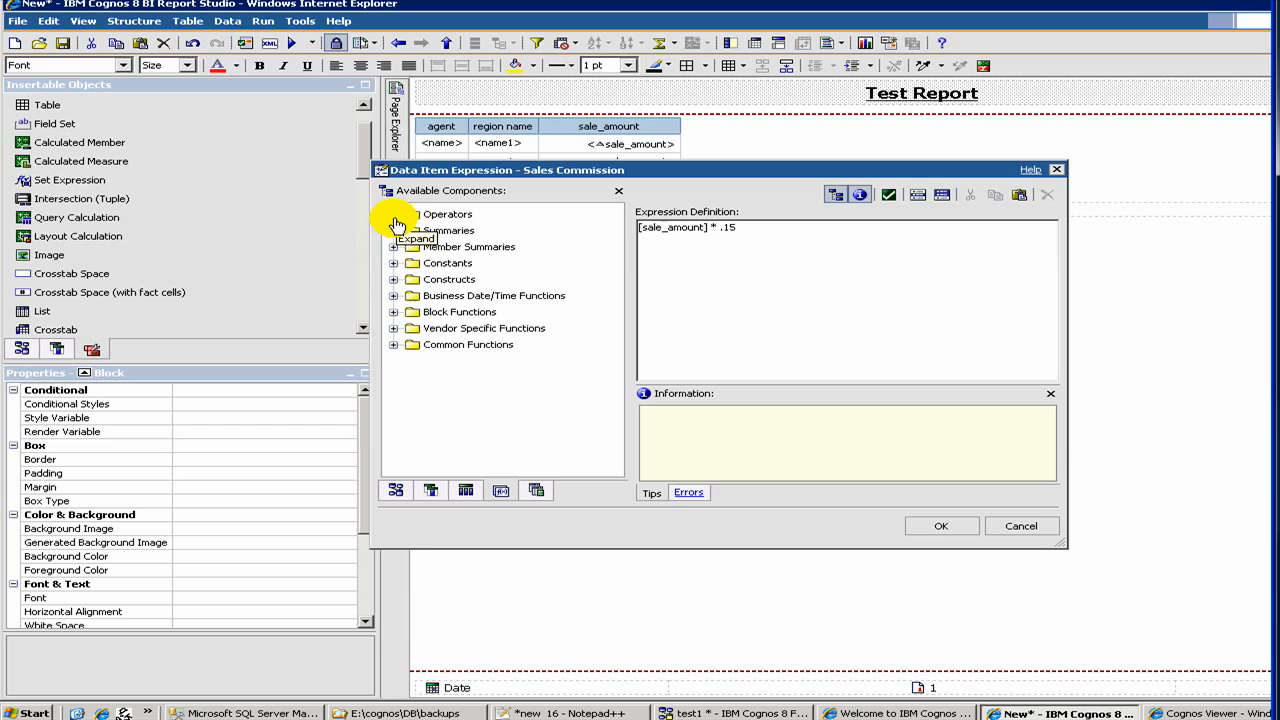
left_click(412, 311)
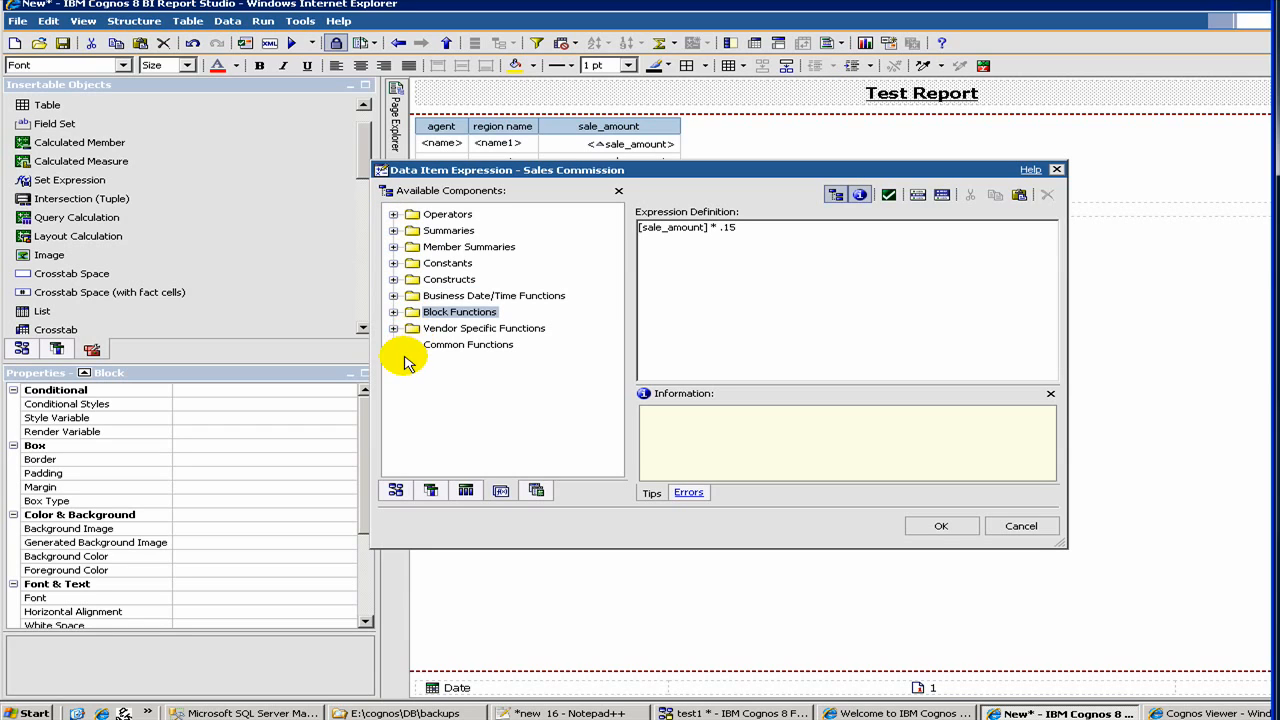
left_click(394, 215)
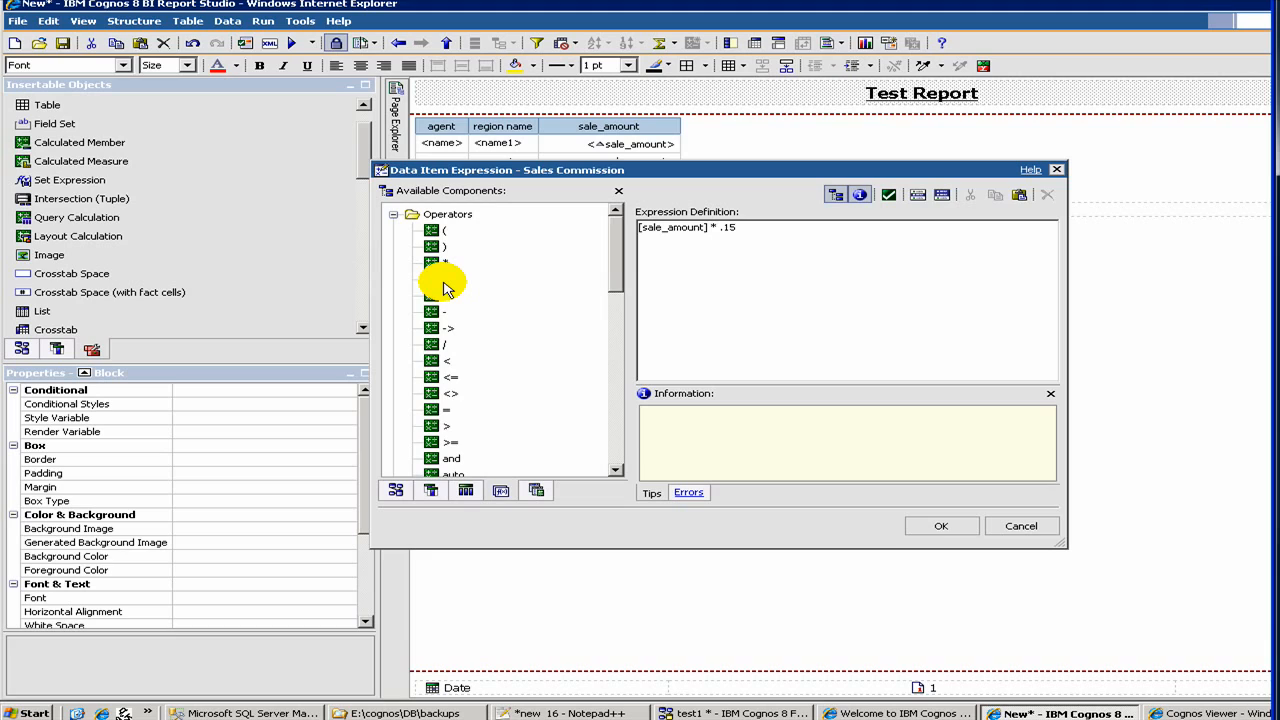
left_click_drag(445, 288, 762, 224)
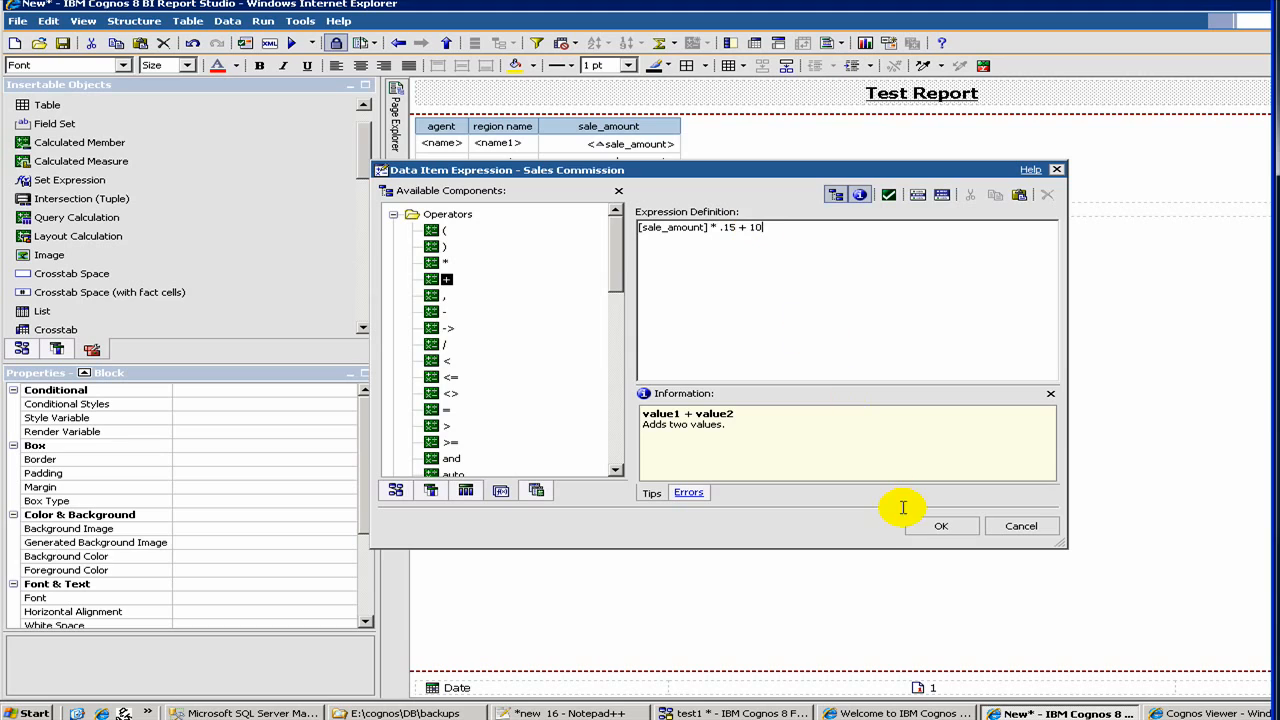
left_click(897, 199)
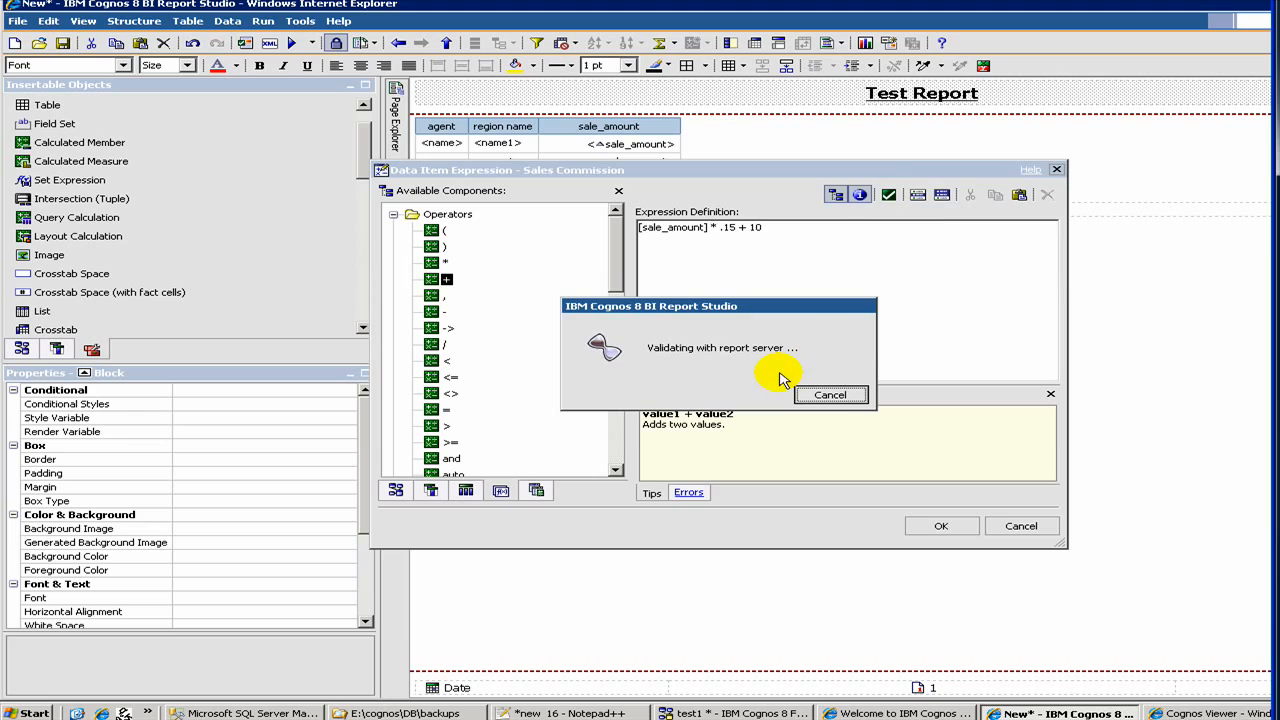
left_click(927, 530)
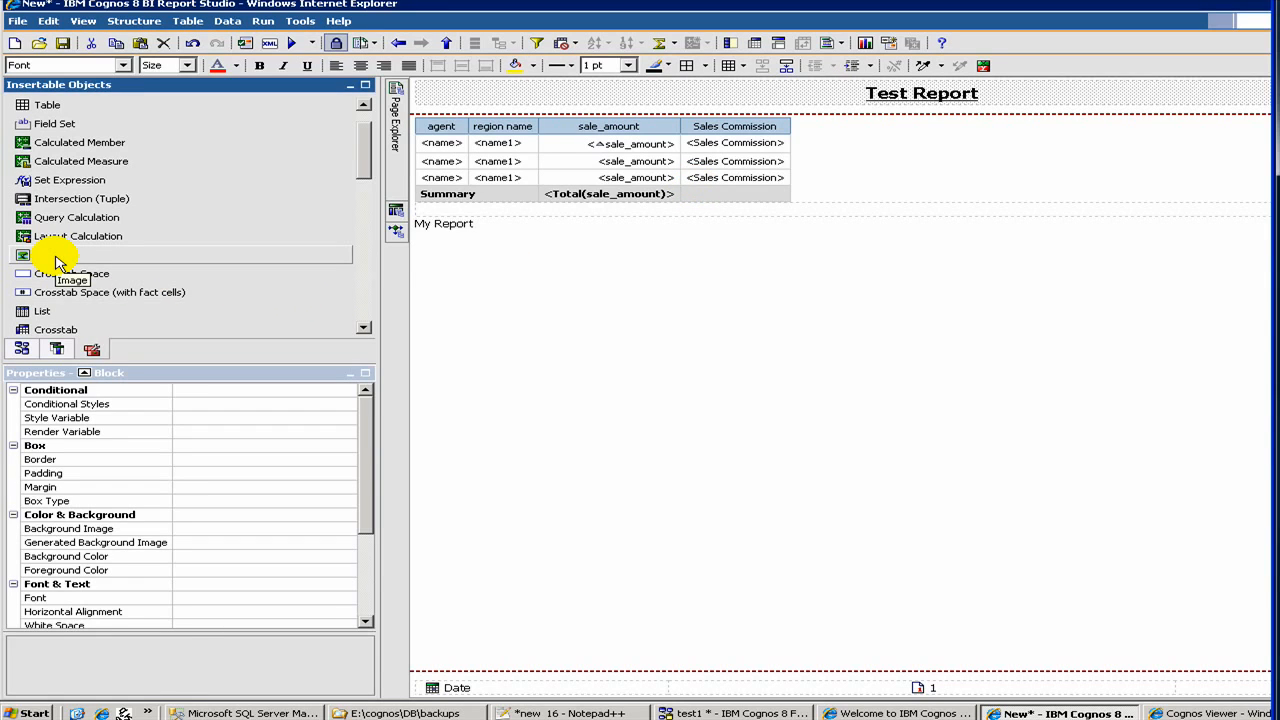
- Insert a chart of the first Column type beside the "My Report" text item
mouse_move(57, 262)
left_mouse_down()
mouse_move(457, 257)
mouse_move(477, 247)
mouse_move(476, 229)
mouse_move(459, 229)
mouse_move(486, 234)
left_mouse_up()
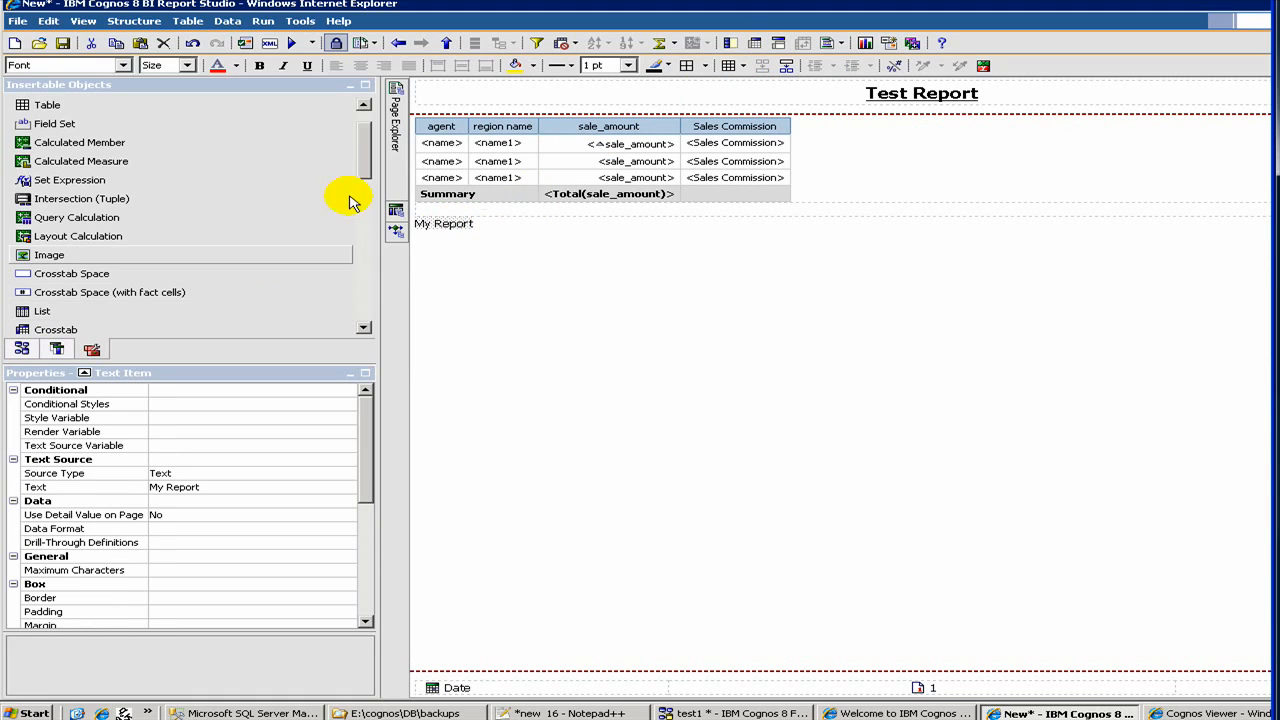
left_click_drag(361, 166, 363, 196)
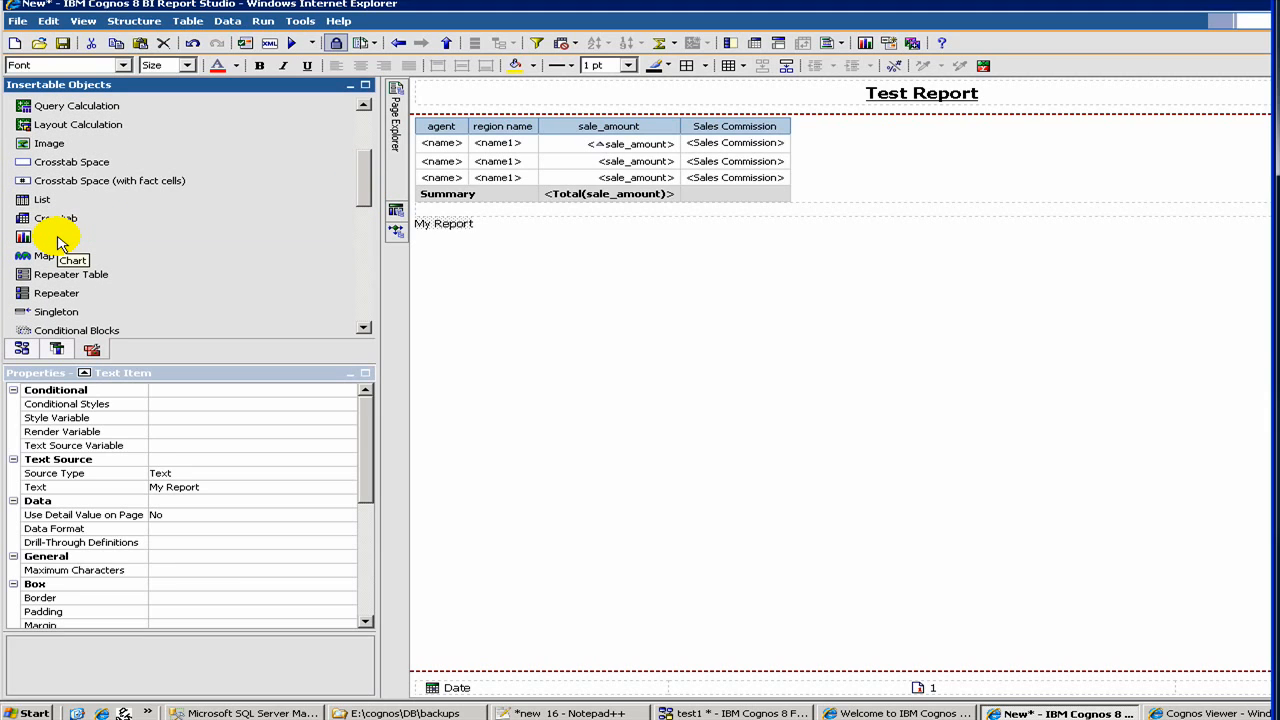
left_click_drag(42, 248, 500, 246)
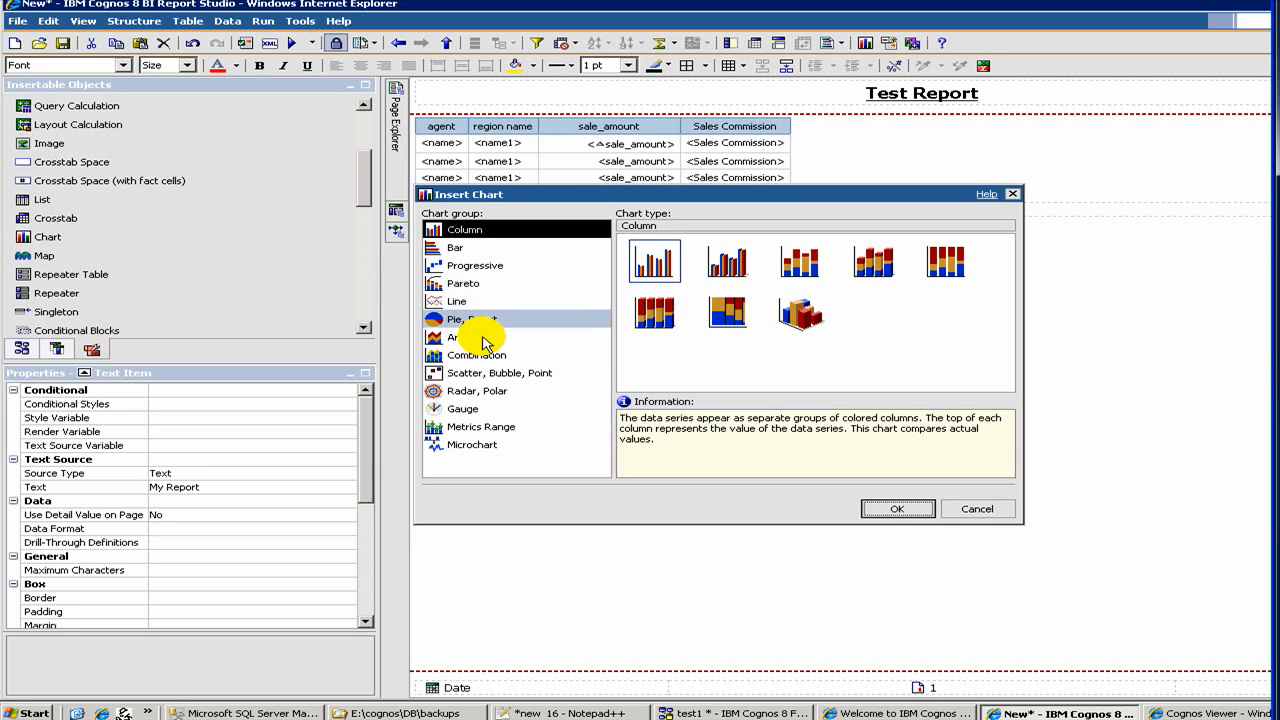
left_click(652, 260)
left_click(895, 509)
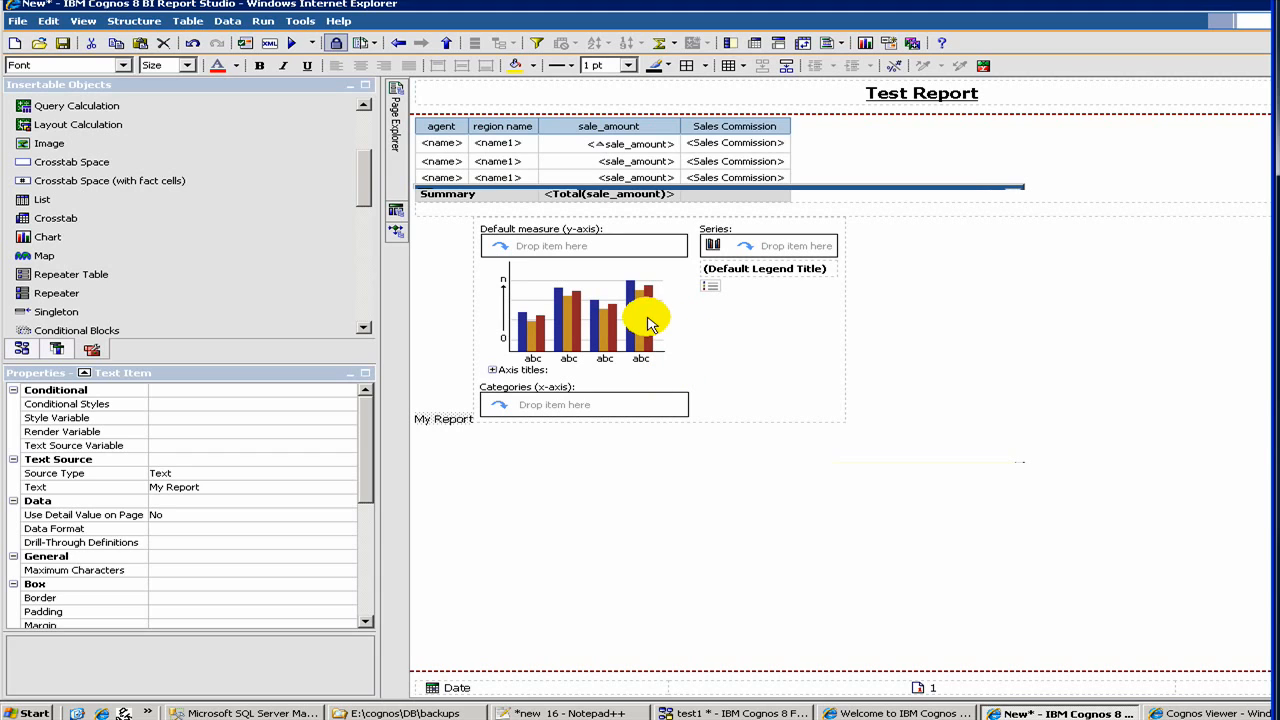
- Change the column chart's query reference to Query1 so it shares the list's data
left_click(60, 311)
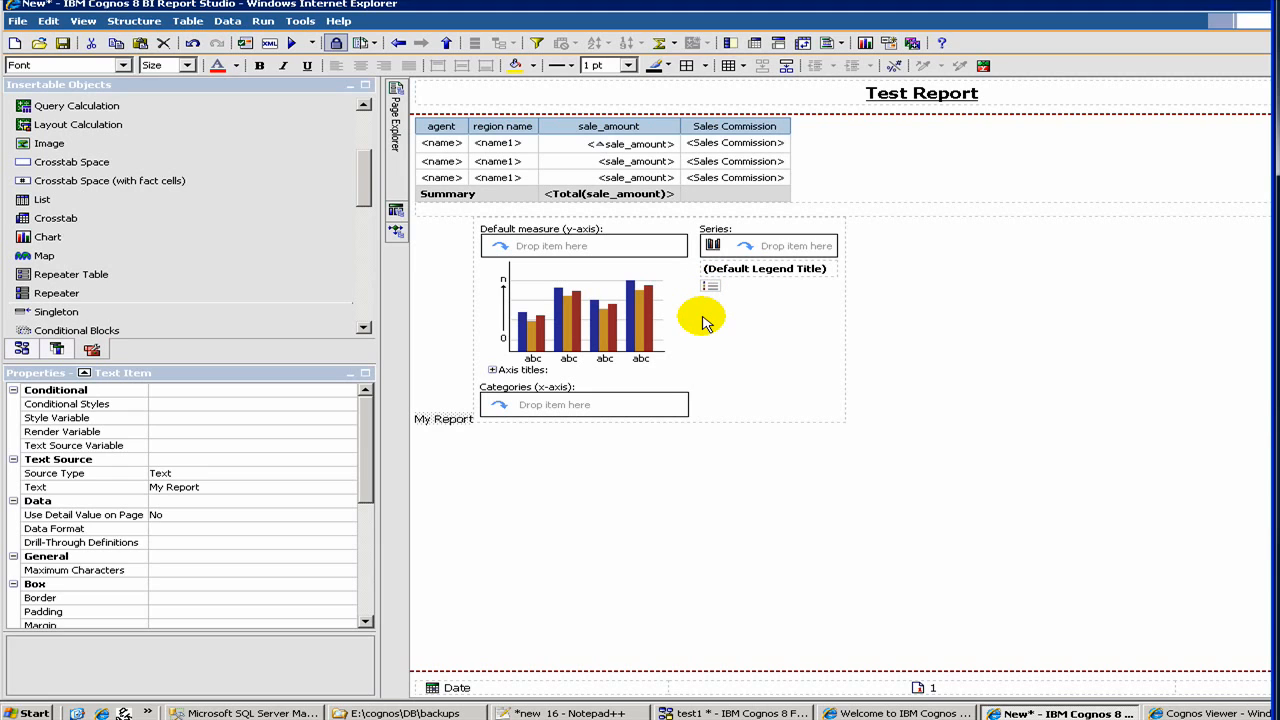
left_click(704, 322)
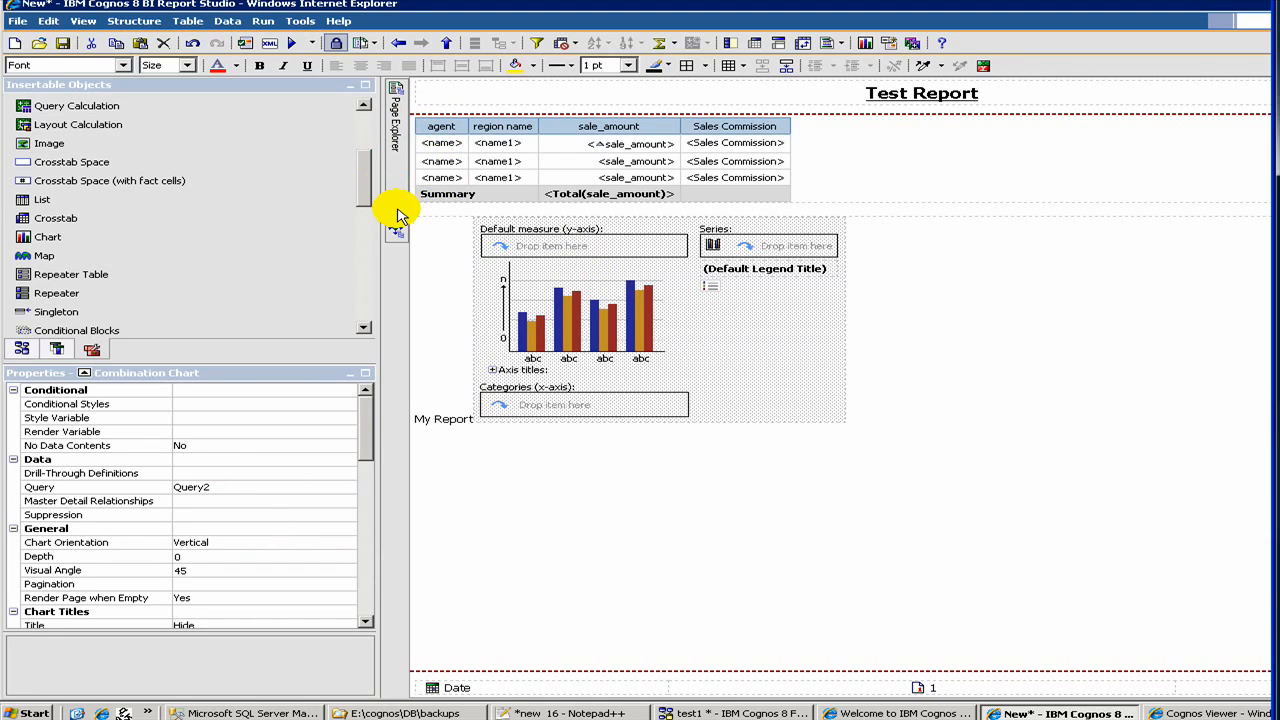
mouse_move(399, 215)
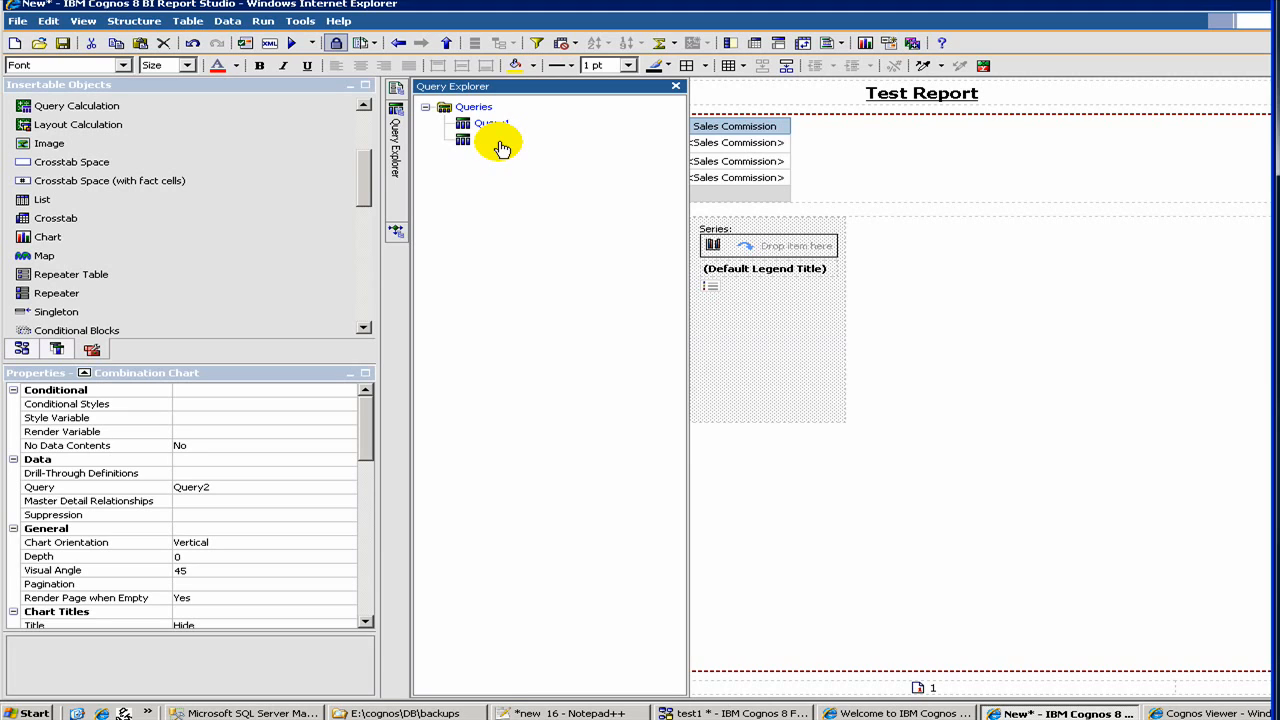
left_click(260, 489)
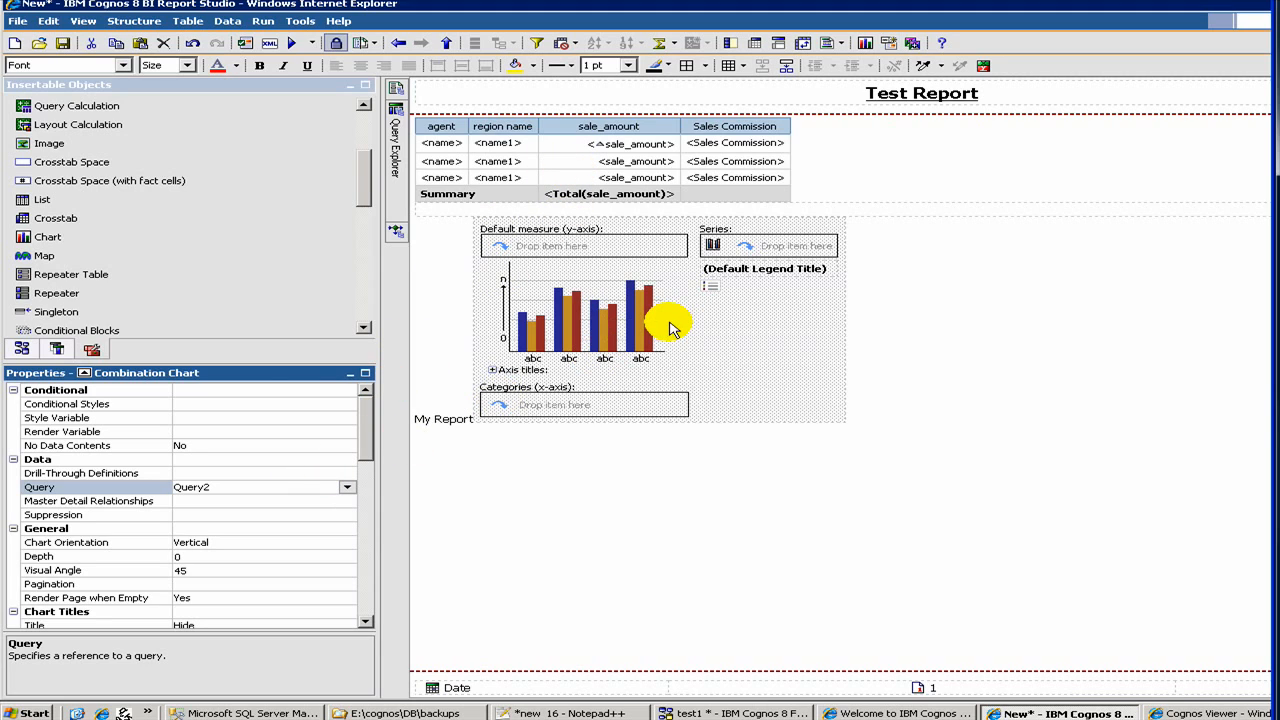
left_click(340, 487)
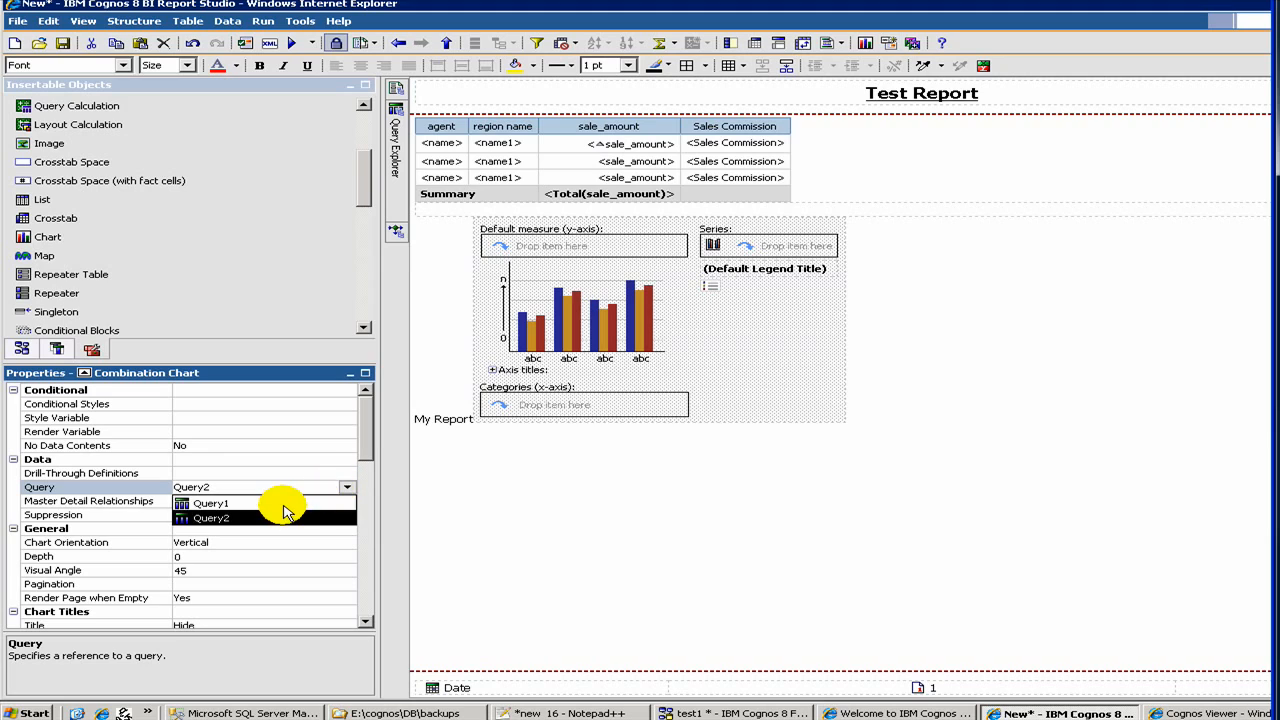
left_click(277, 509)
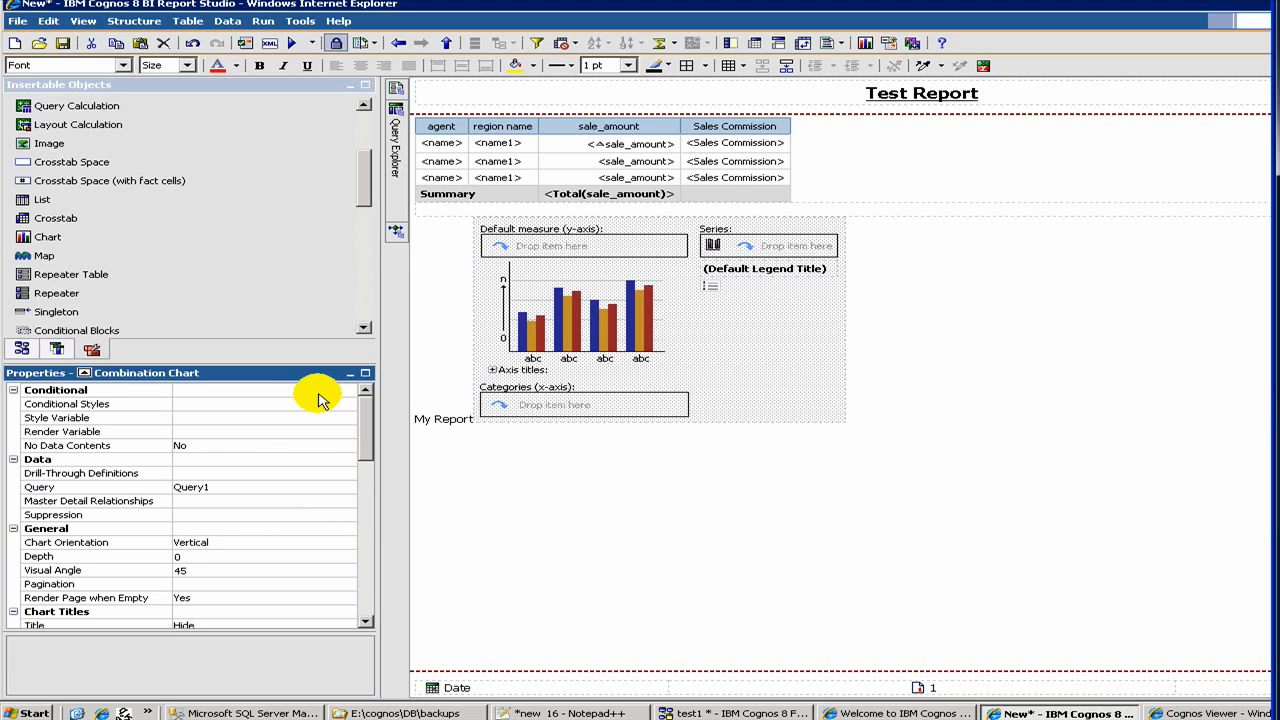
- Save the report as "sales_report 1" in the Test1 public folder
left_click(62, 45)
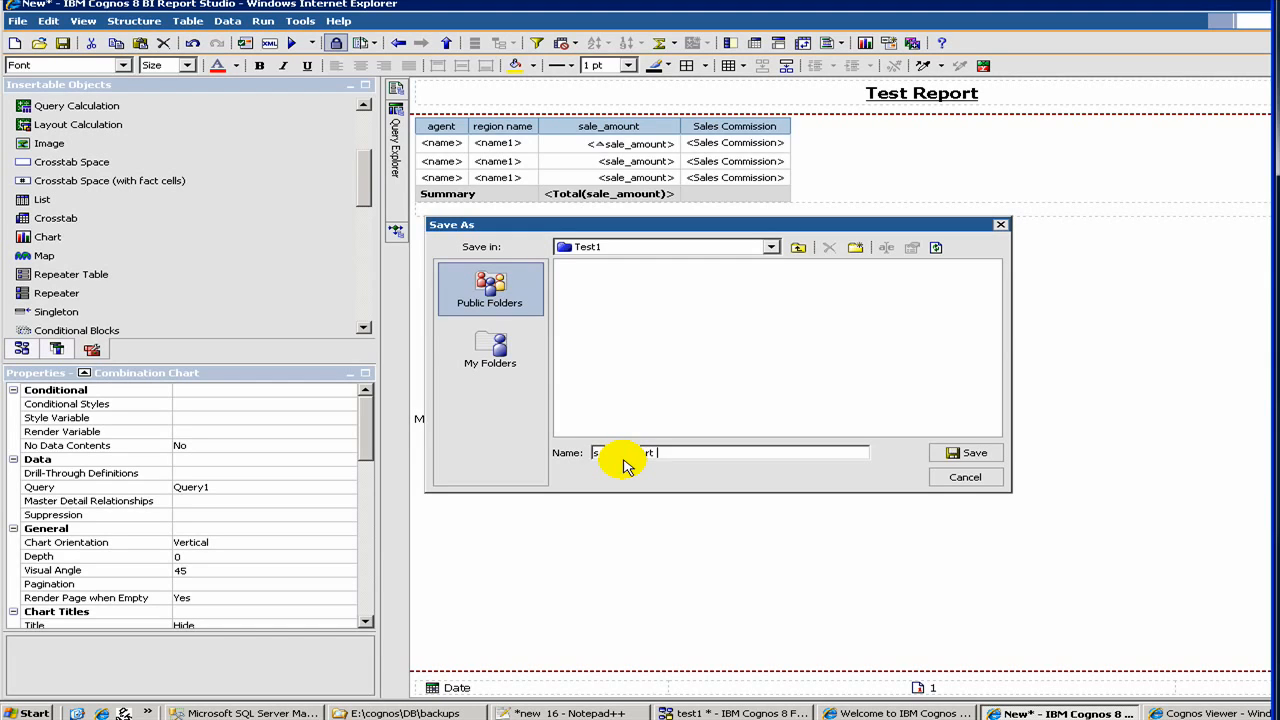
left_click(967, 454)
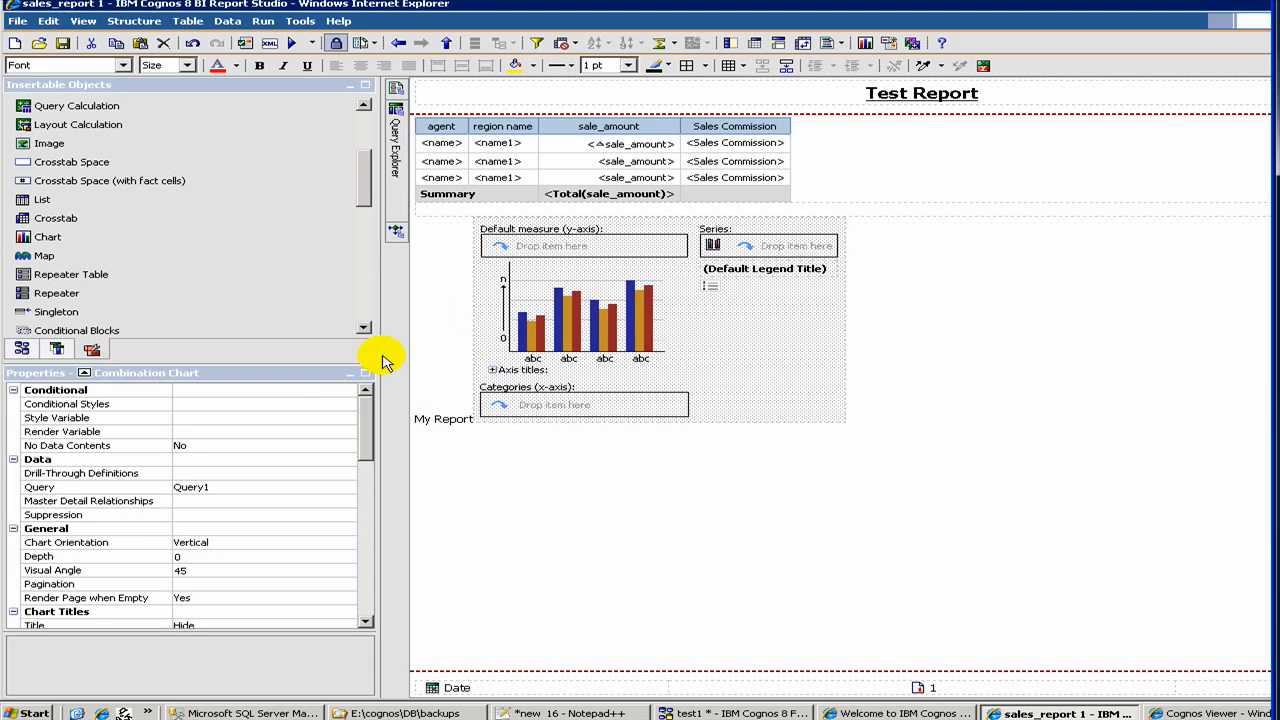
- Assign Query1's sale_amount to the chart's default measure and name1 to its categories, and run the report
left_click(870, 310)
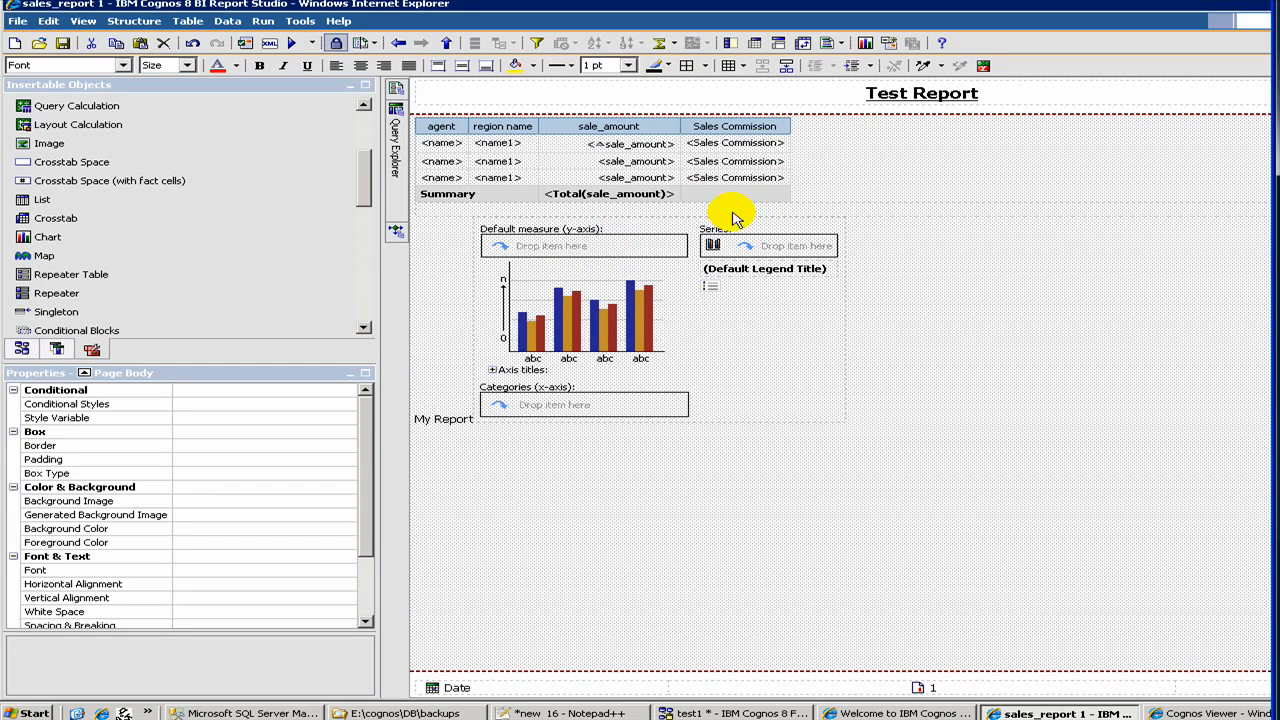
left_click(857, 96)
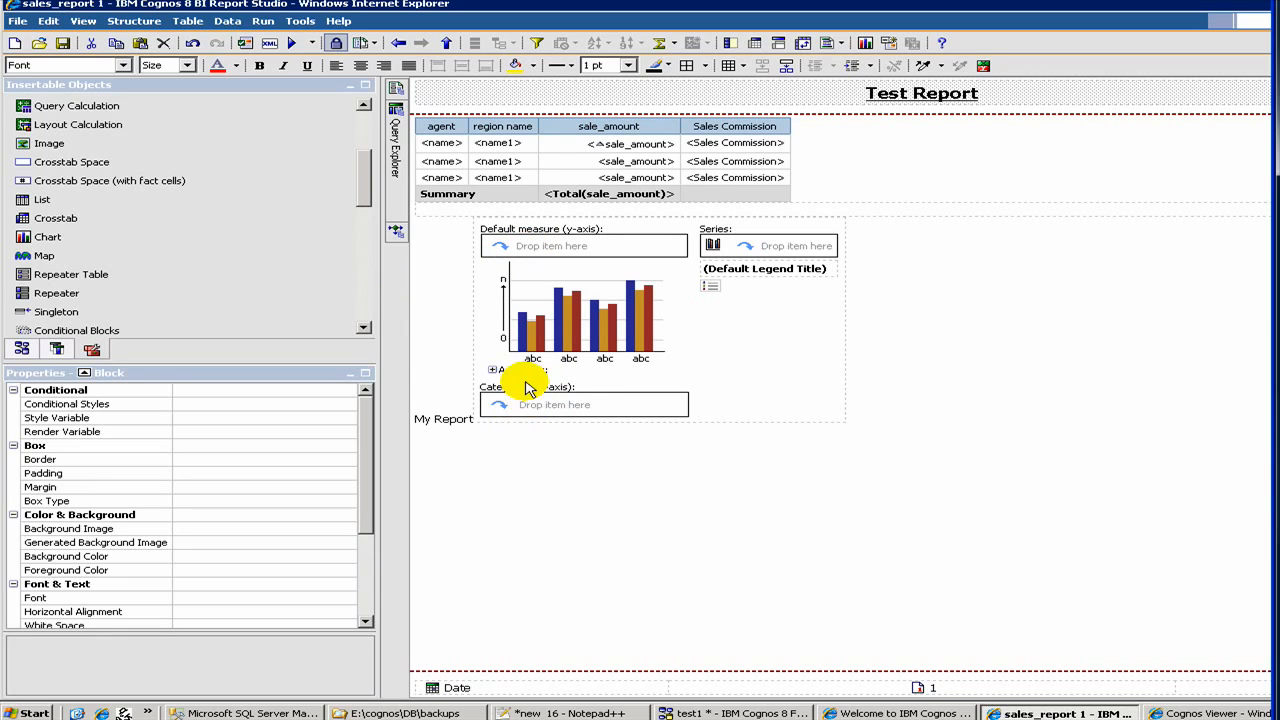
left_click(60, 350)
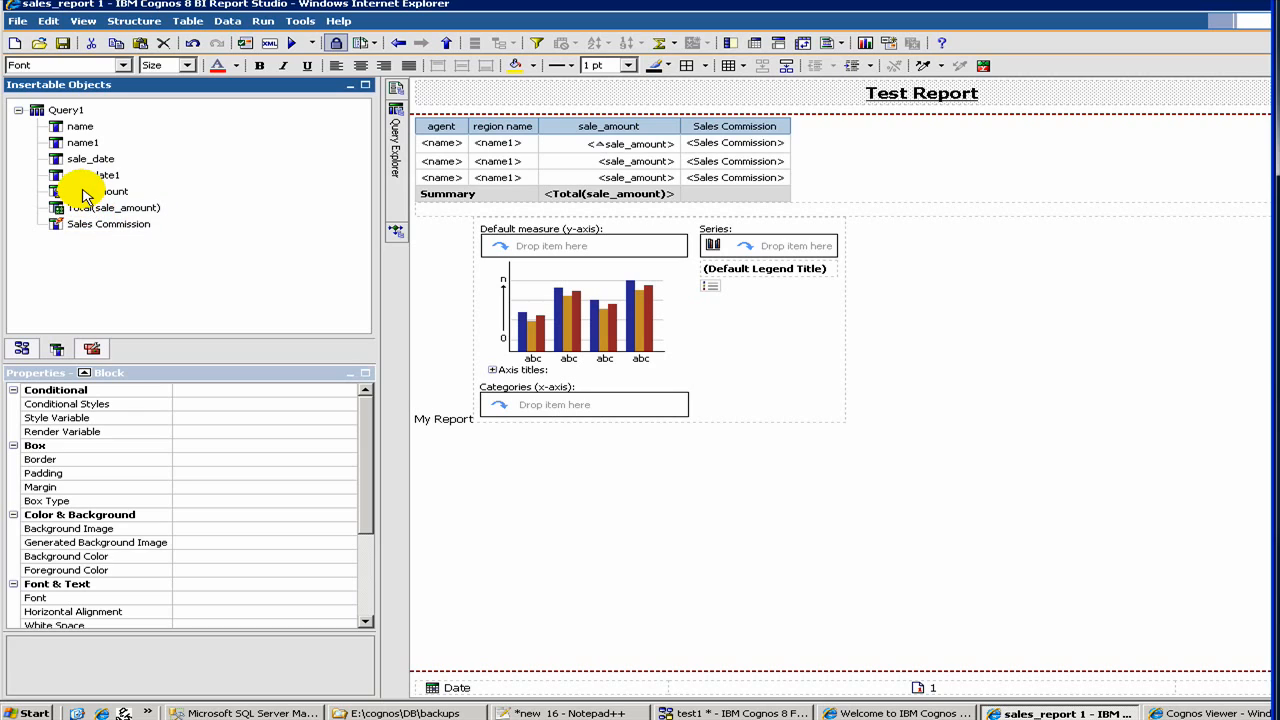
left_click_drag(85, 197, 546, 247)
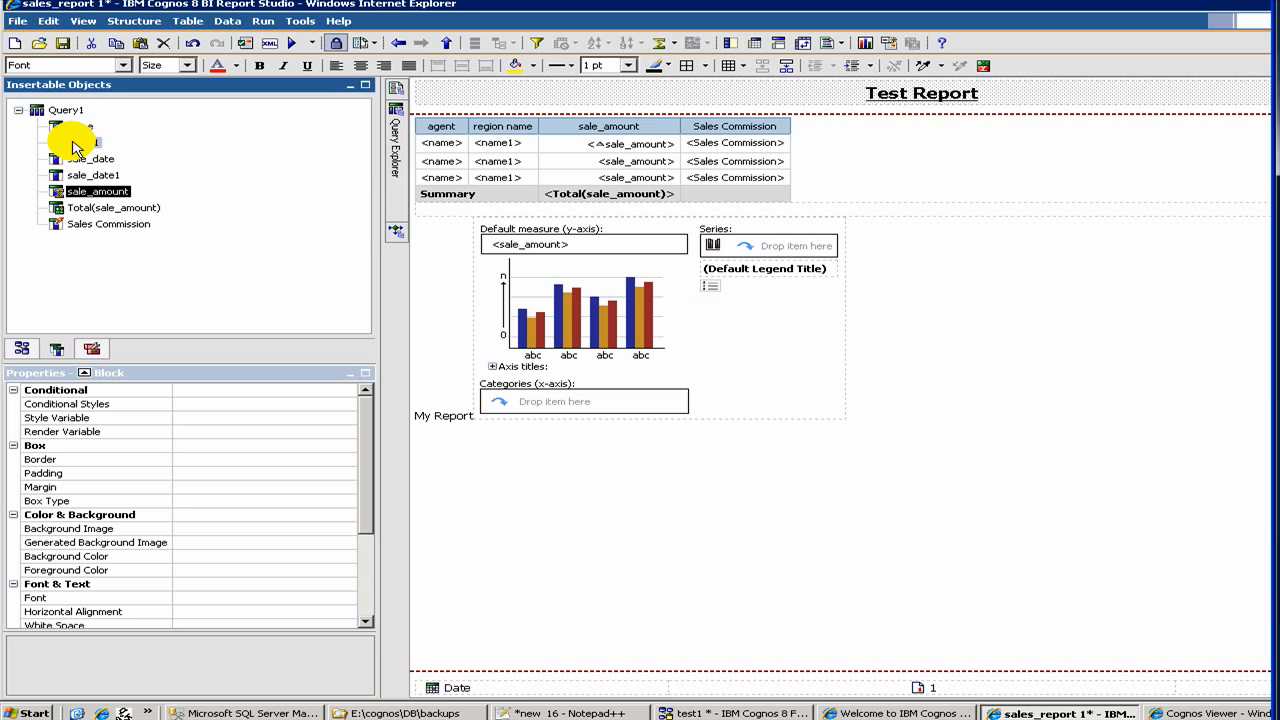
left_click_drag(72, 147, 537, 402)
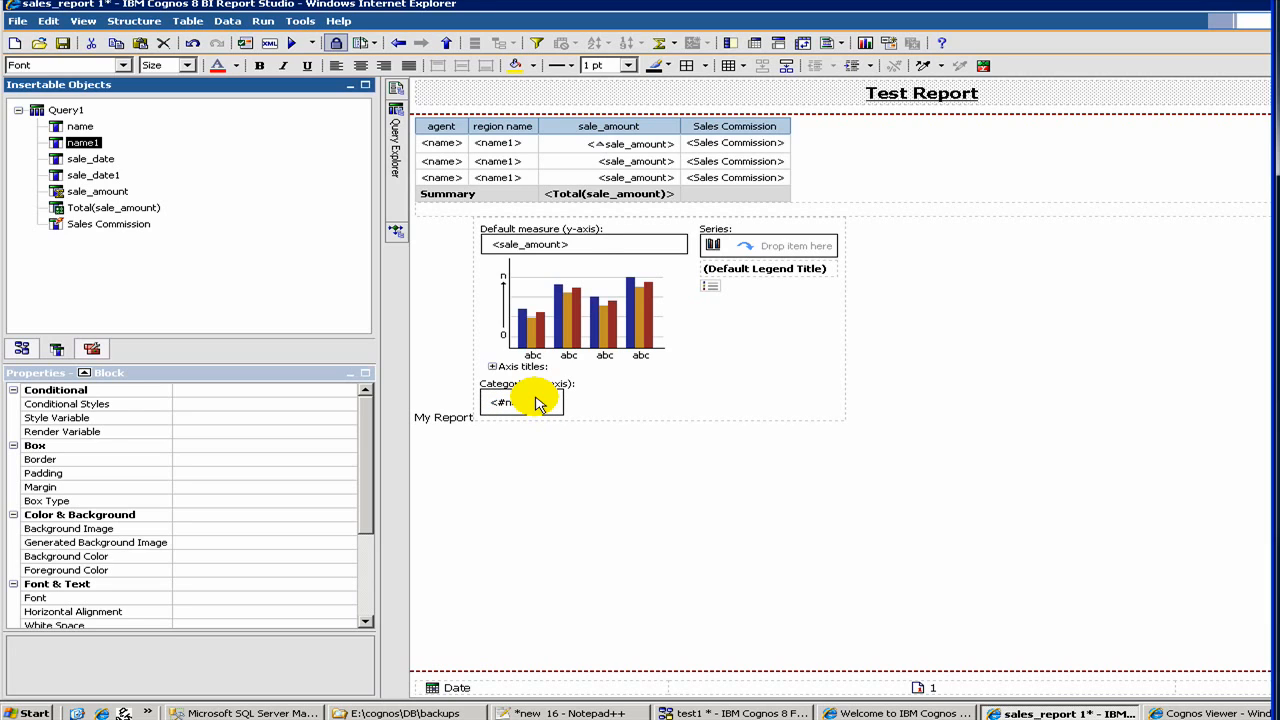
left_click(292, 45)
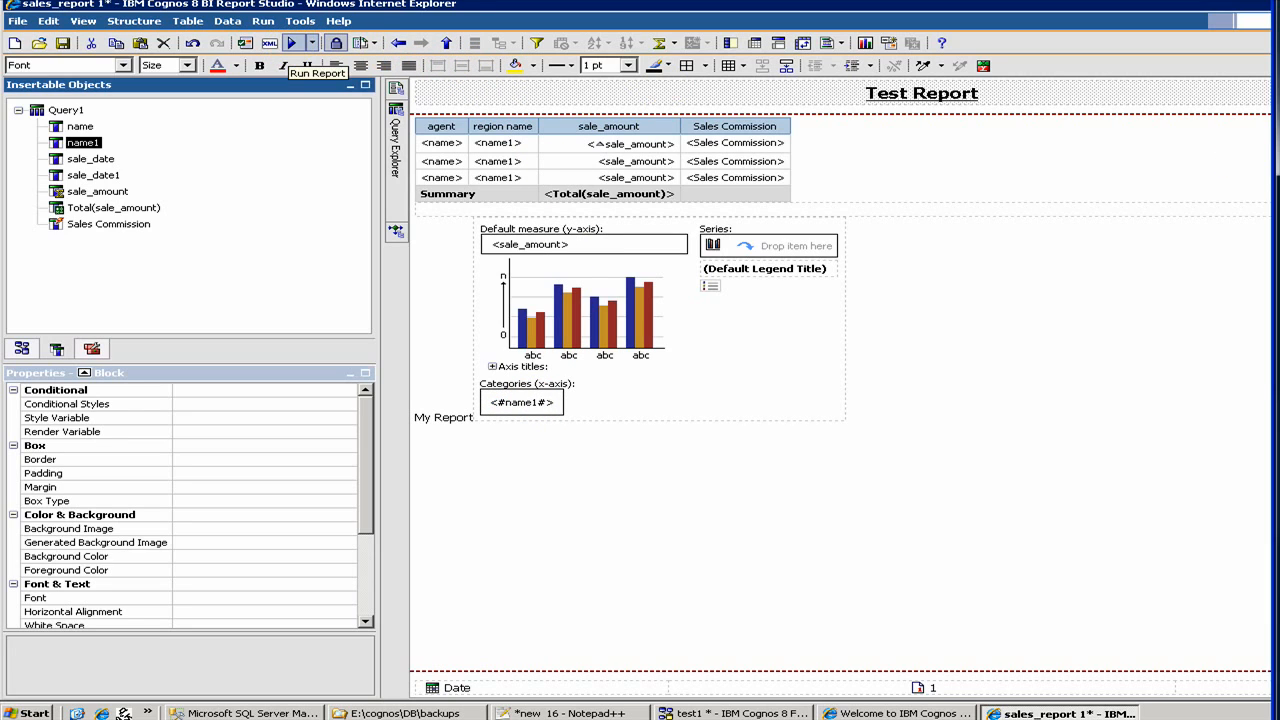